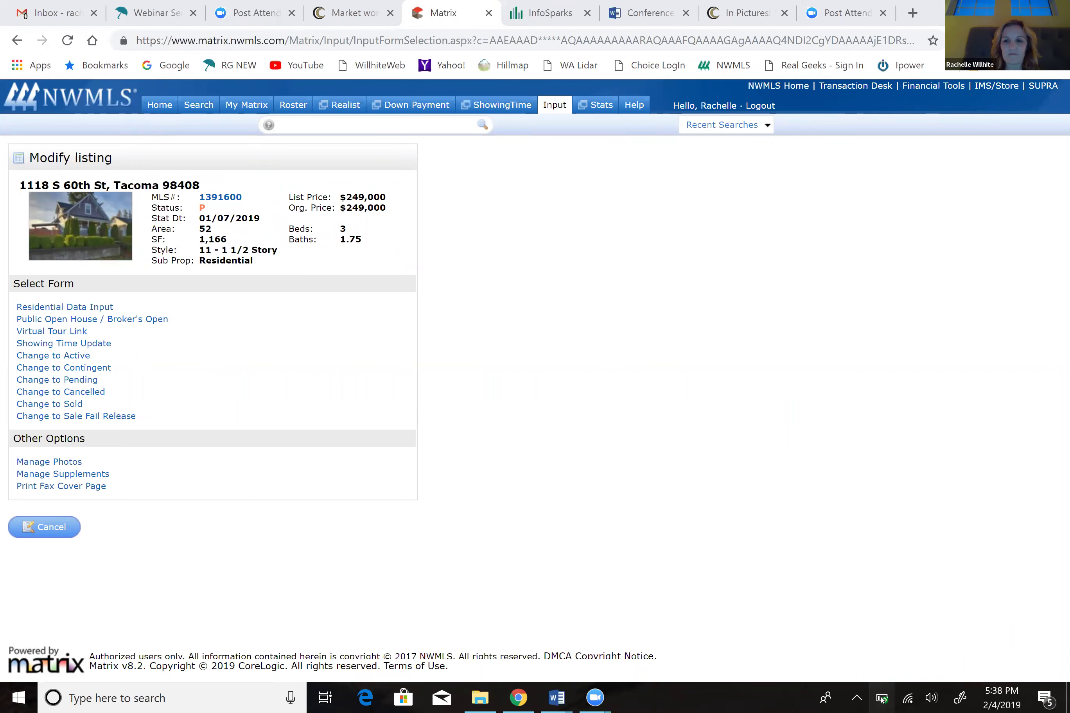
left_click(881, 698)
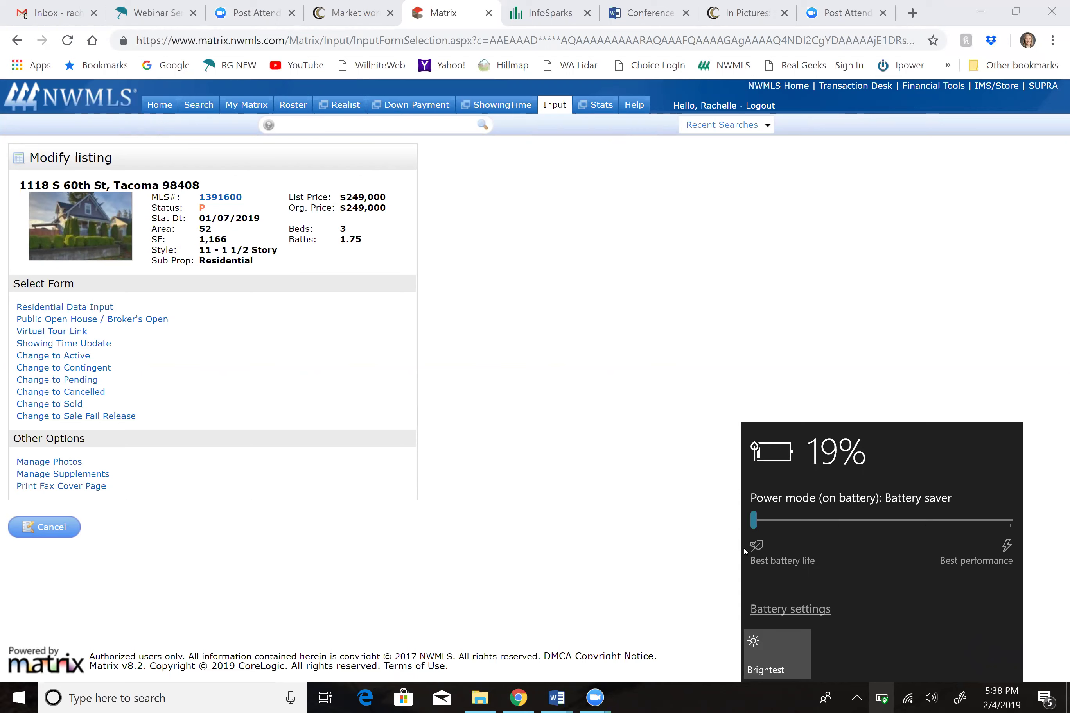
left_click(766, 347)
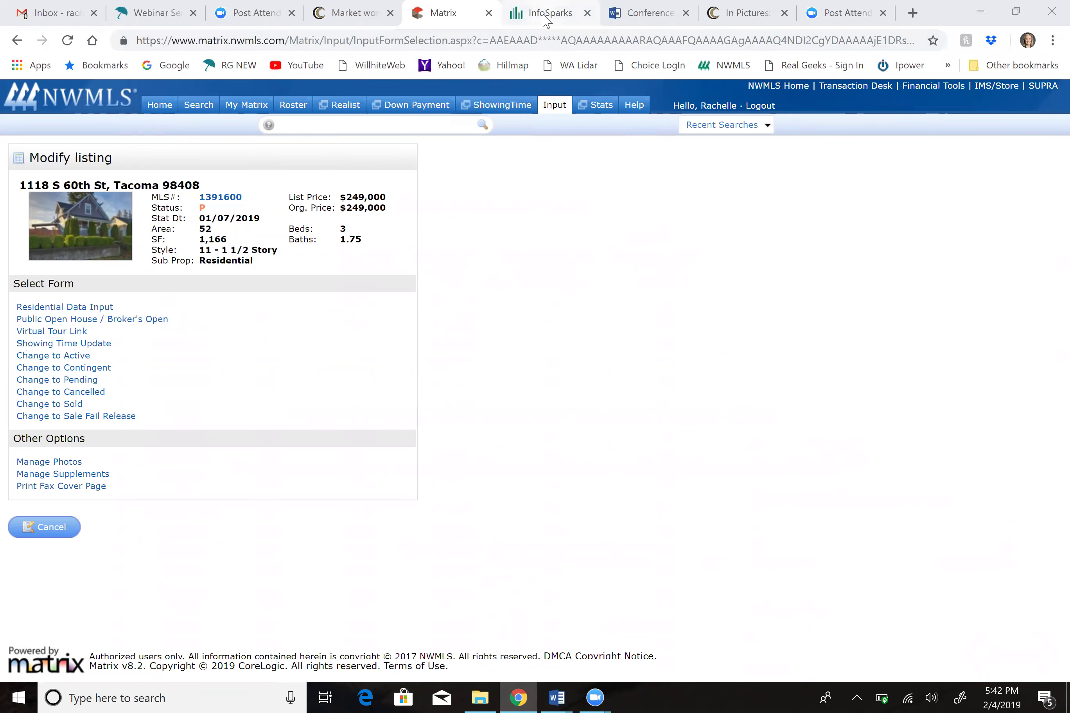
- Switch to InfoSparks and view the Months Supply chart for Tacoma, 98408 and Pierce under $255,999
left_click(545, 19)
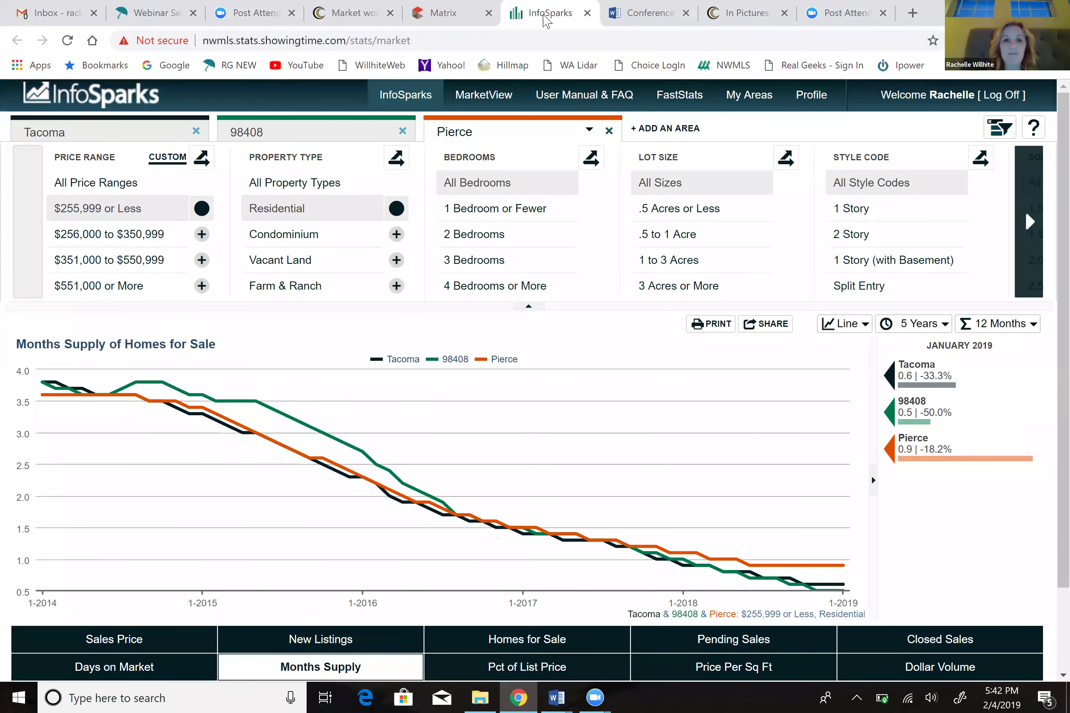
left_click(479, 214)
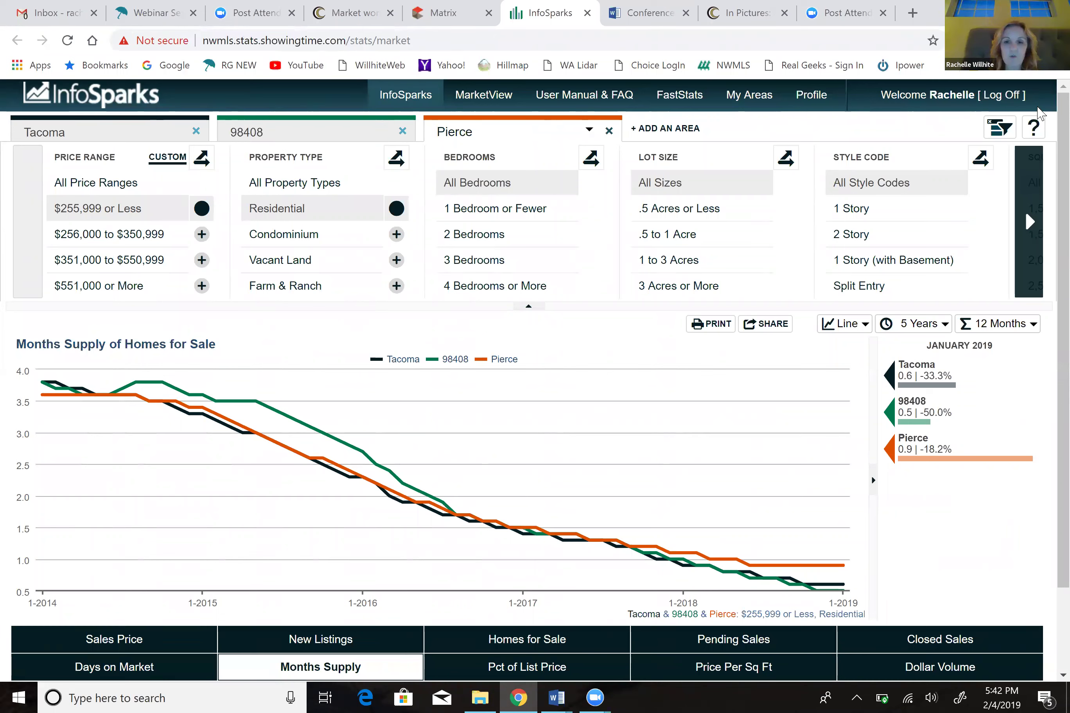
left_click_drag(1036, 92, 955, 106)
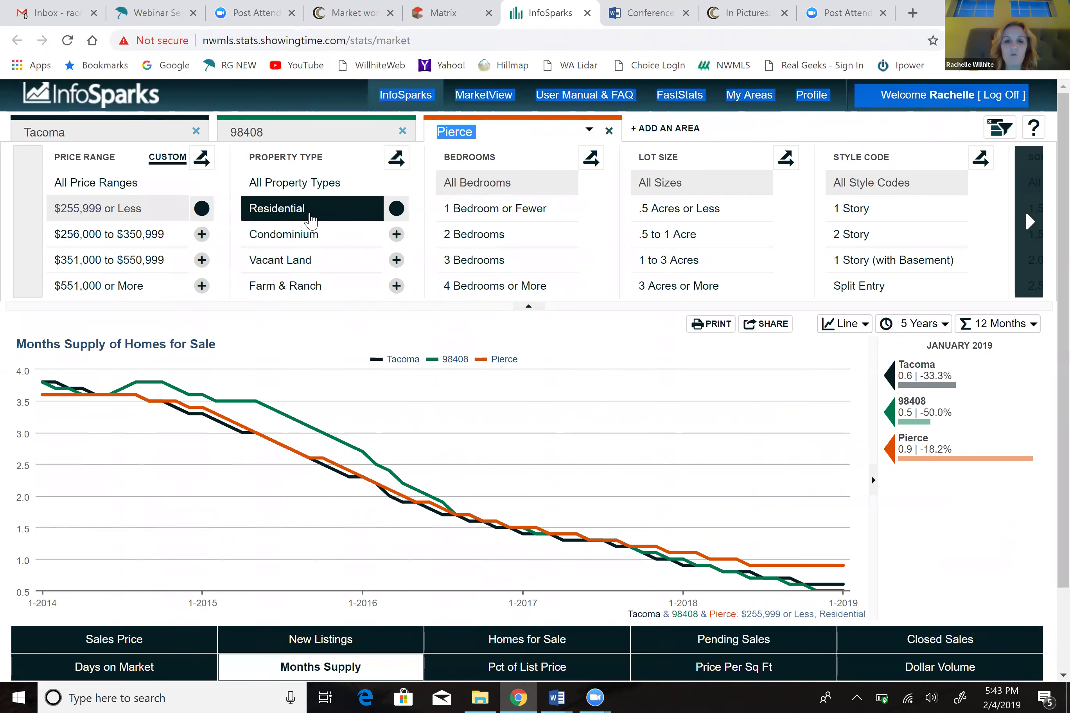
- Chart Median Sales Price for Tacoma, 98408 and Pierce with All Price Ranges selected
left_click(128, 642)
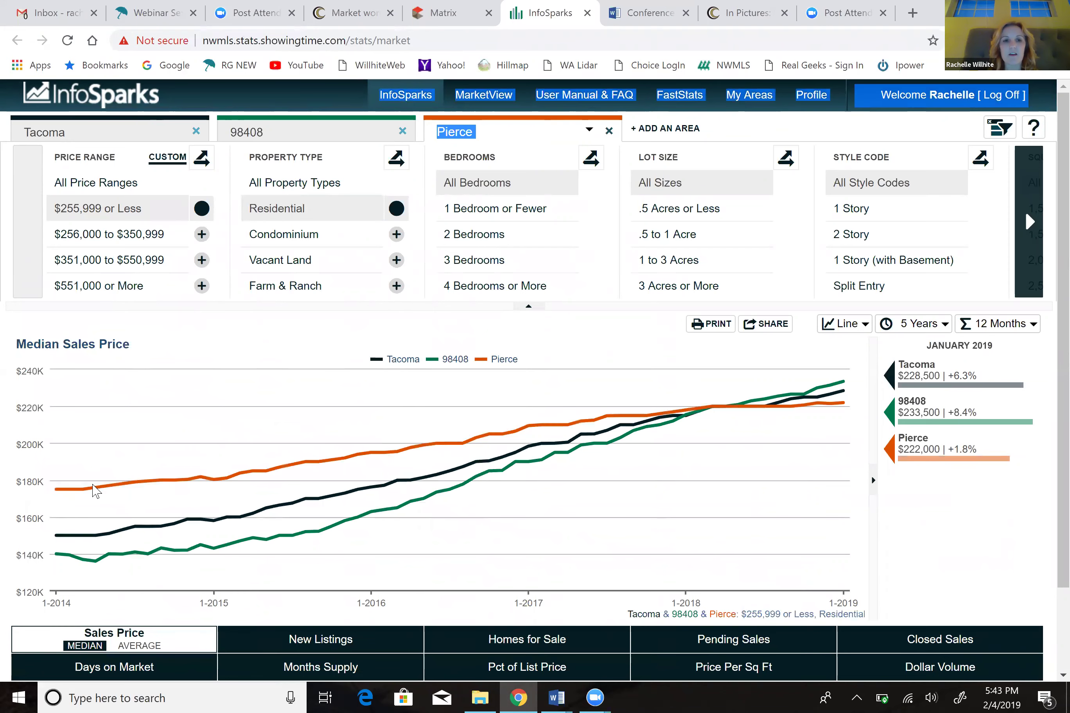
left_click(111, 196)
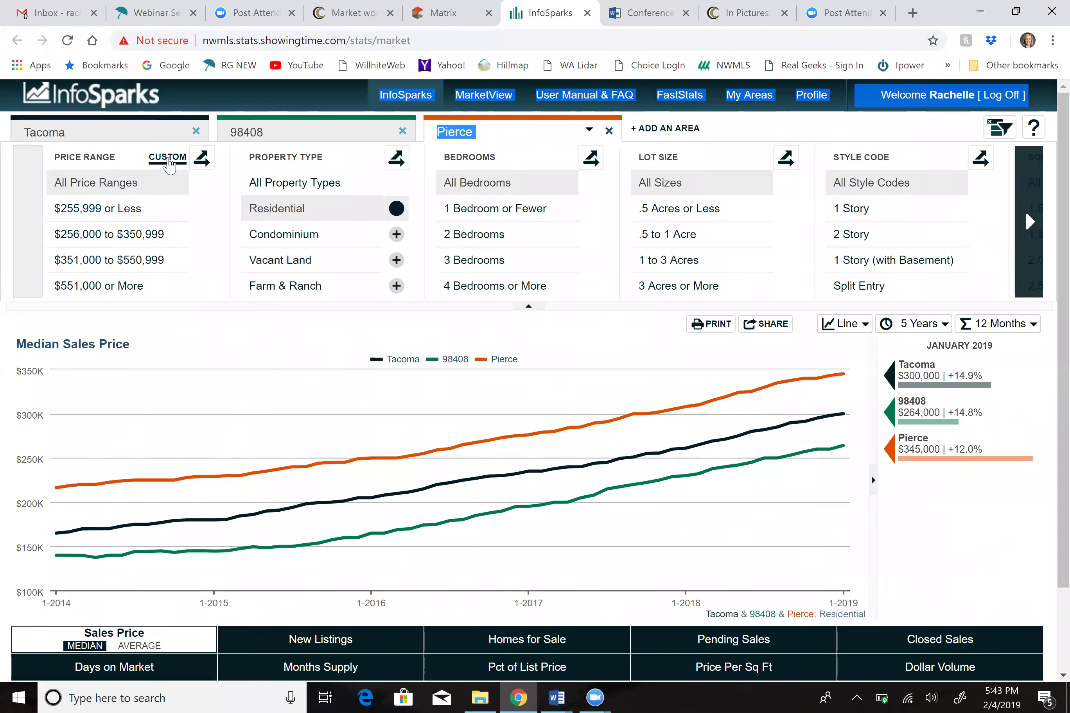
- Try the $255,999-or-less and $351,000–$550,999 price filters, then return to all price ranges
left_click(96, 213)
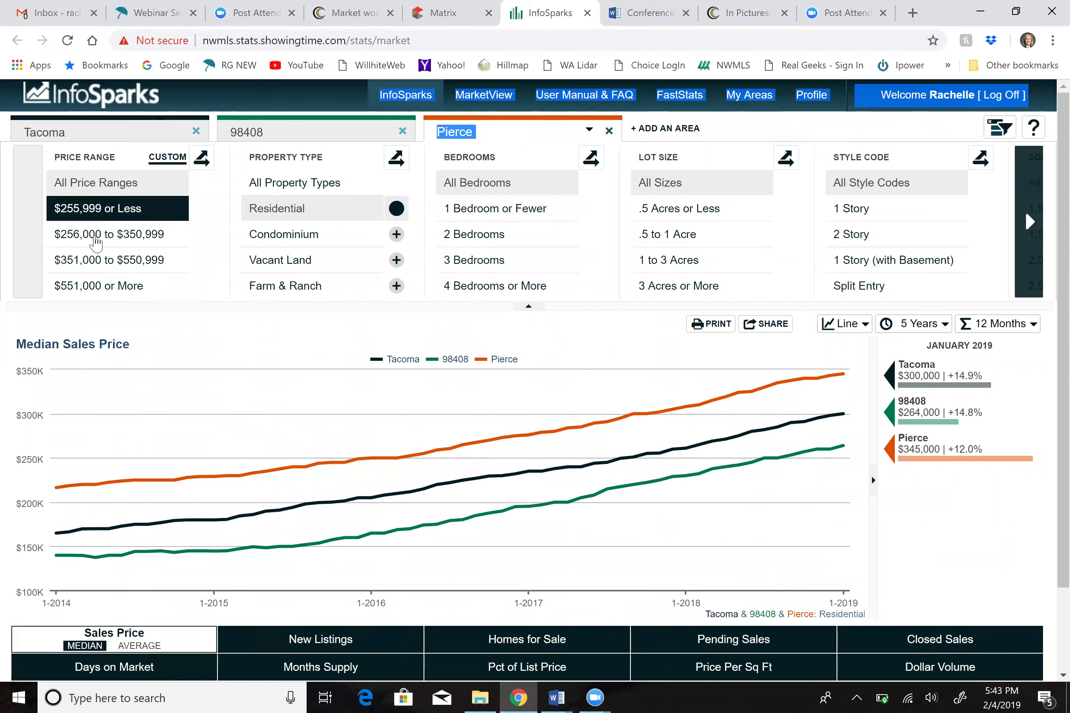
left_click(109, 266)
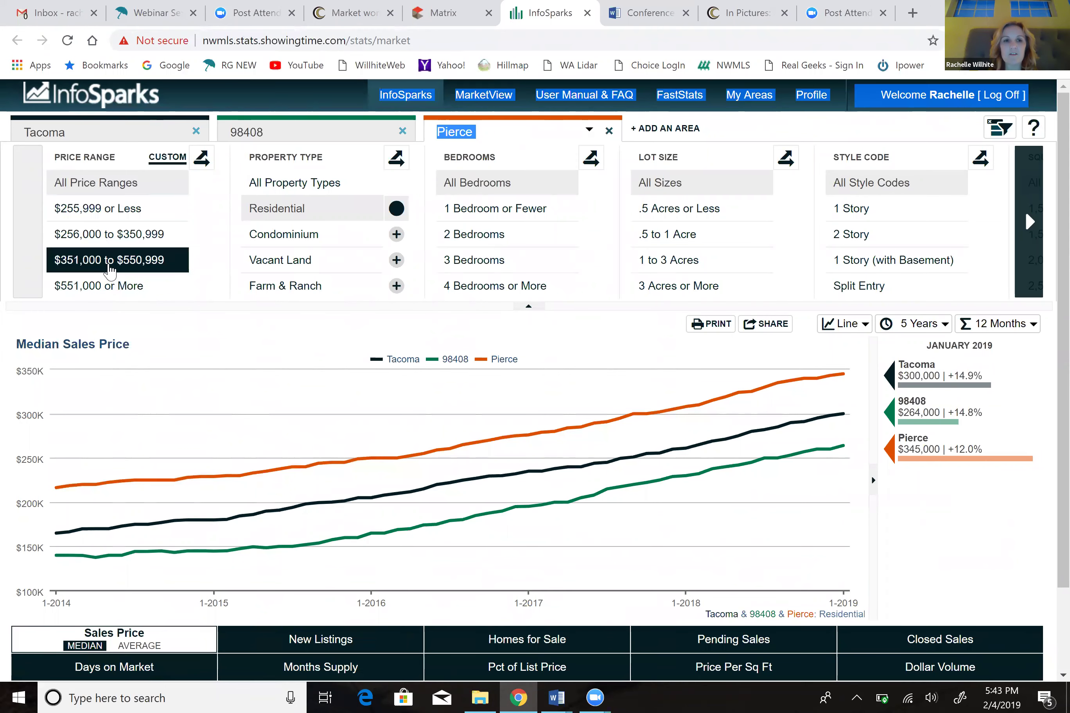
left_click(120, 185)
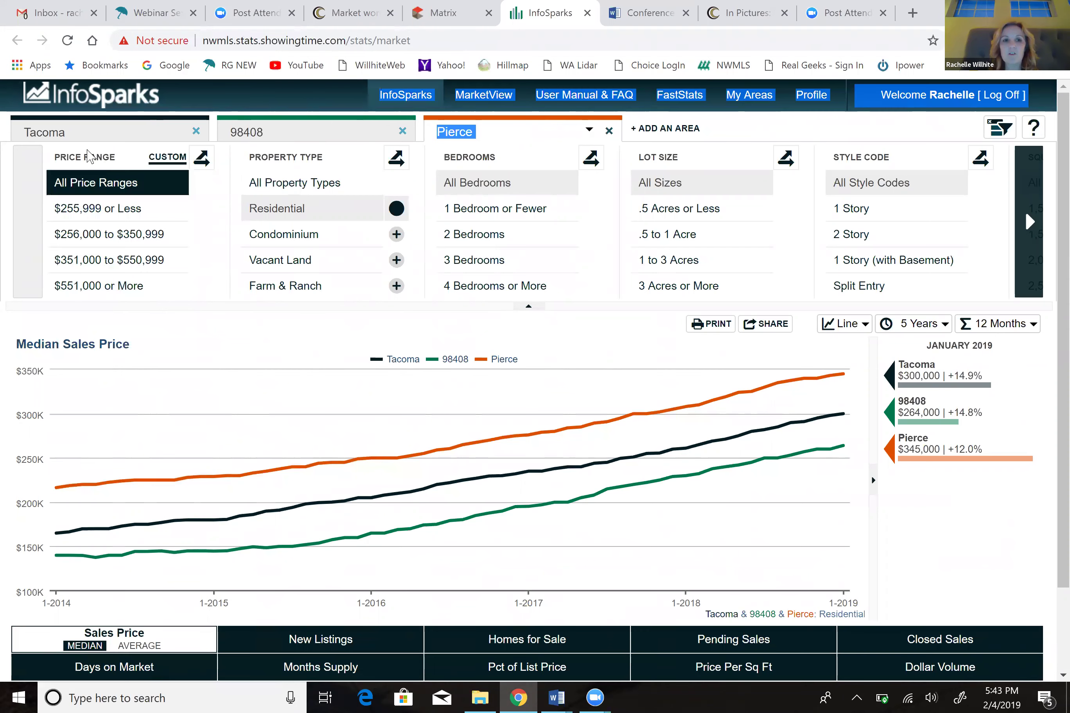
left_click(78, 193)
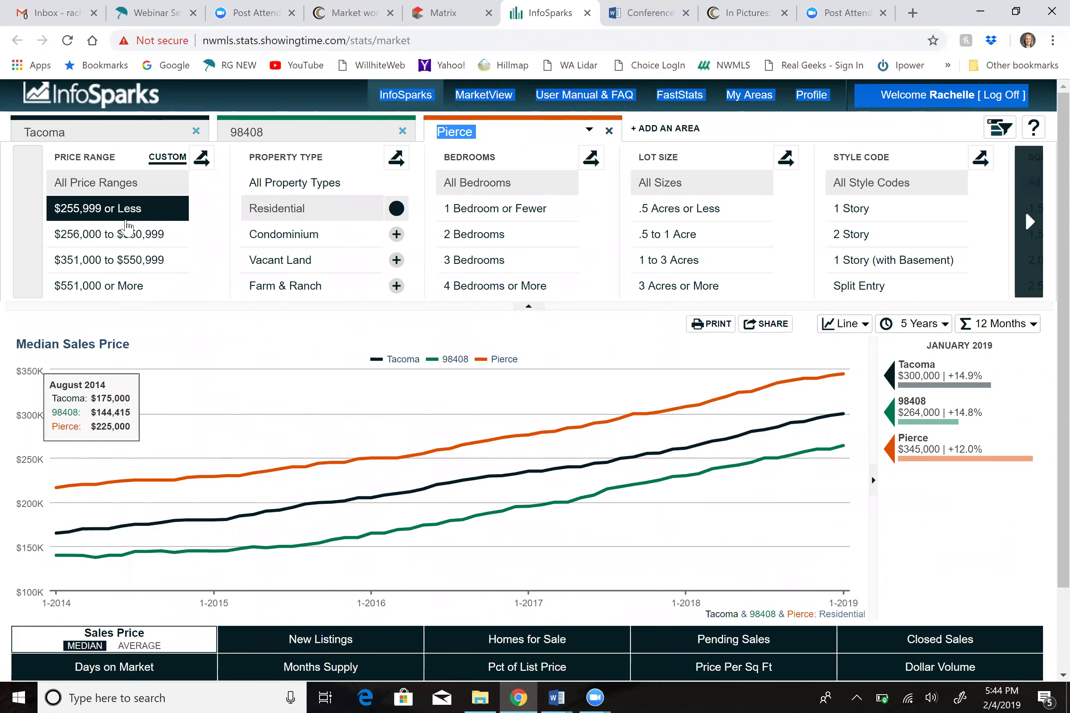
- Filter the median sales price chart to the '$255,999 or Less' price range
left_click(100, 211)
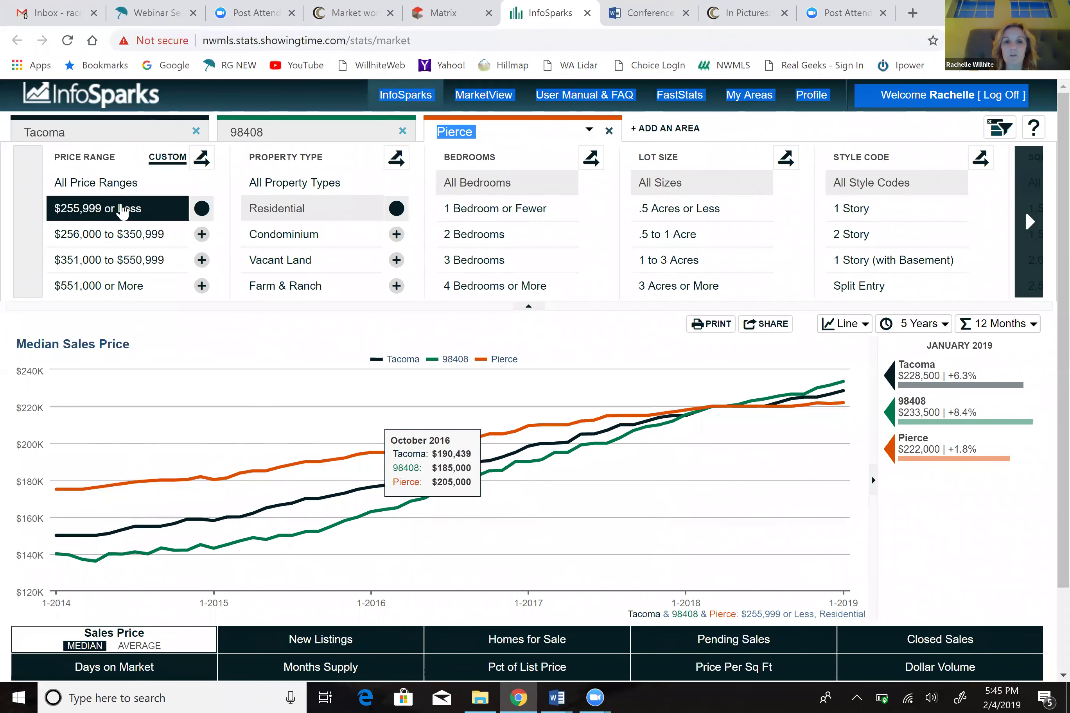
- Switch the chart to Months Supply for homes $255,999 or less
left_click(307, 677)
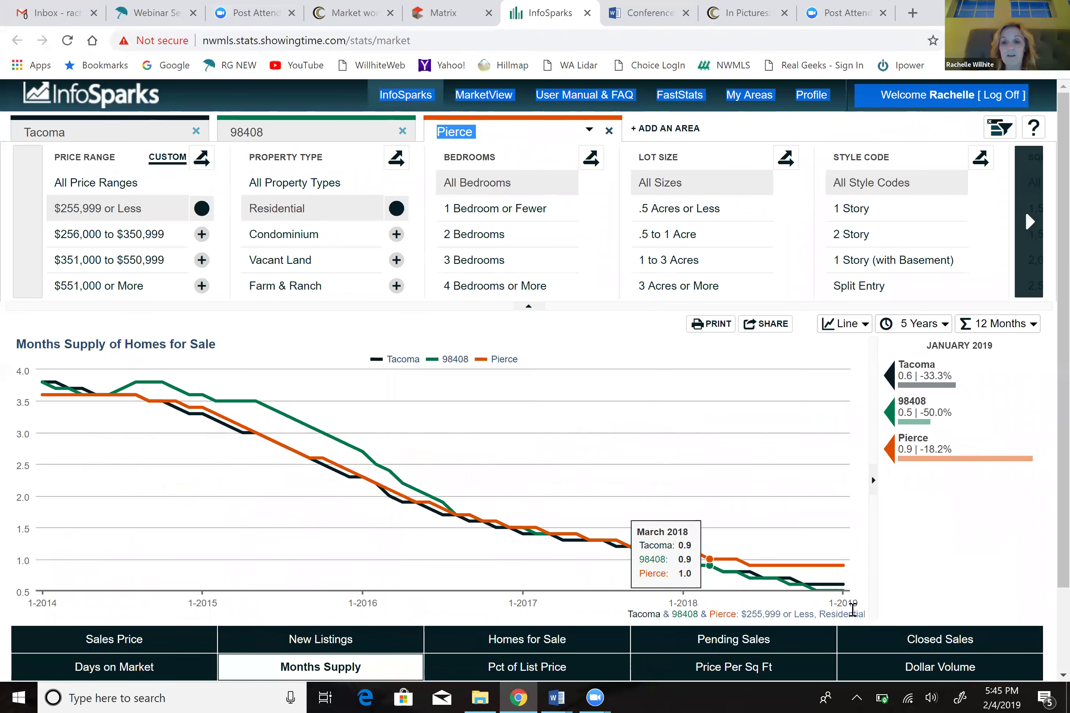
mouse_move(823, 598)
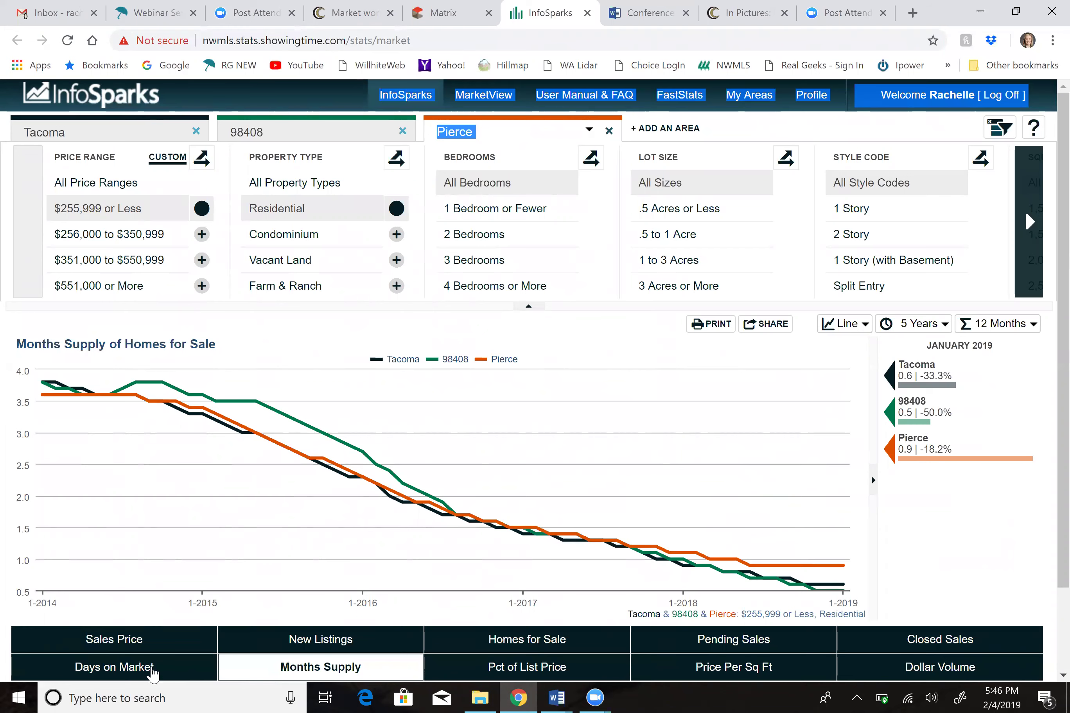
- Chart Days on Market, stepping through $256,000–$350,999 to the $351,000–$550,999 price range
left_click(130, 675)
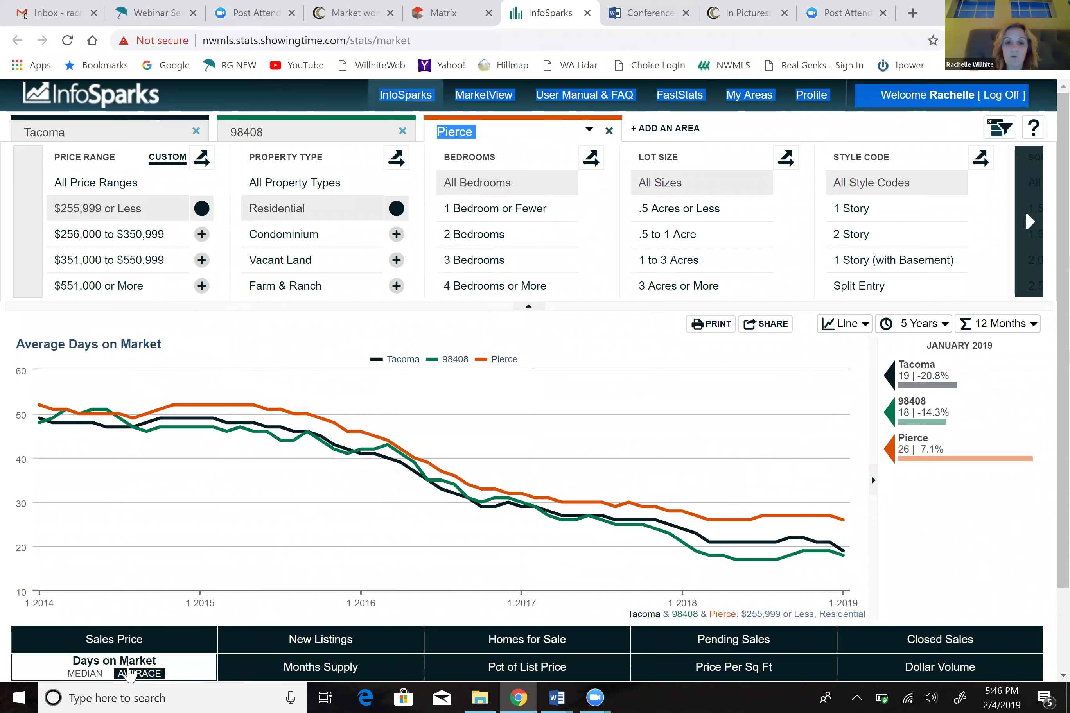
mouse_move(842, 525)
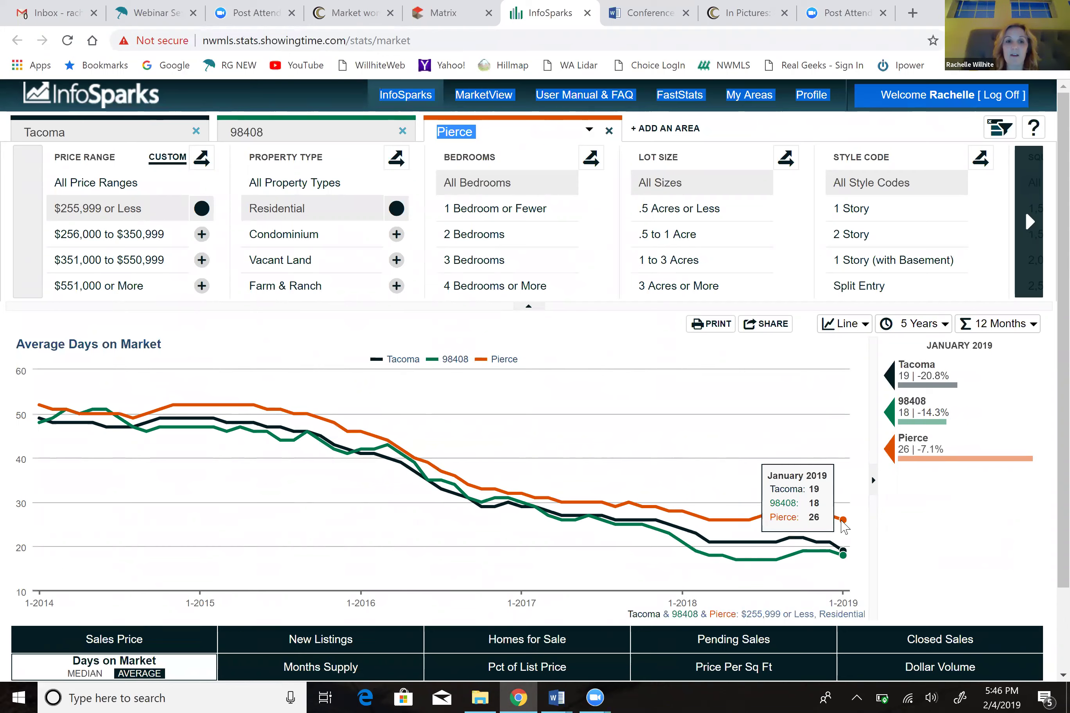
left_click(99, 235)
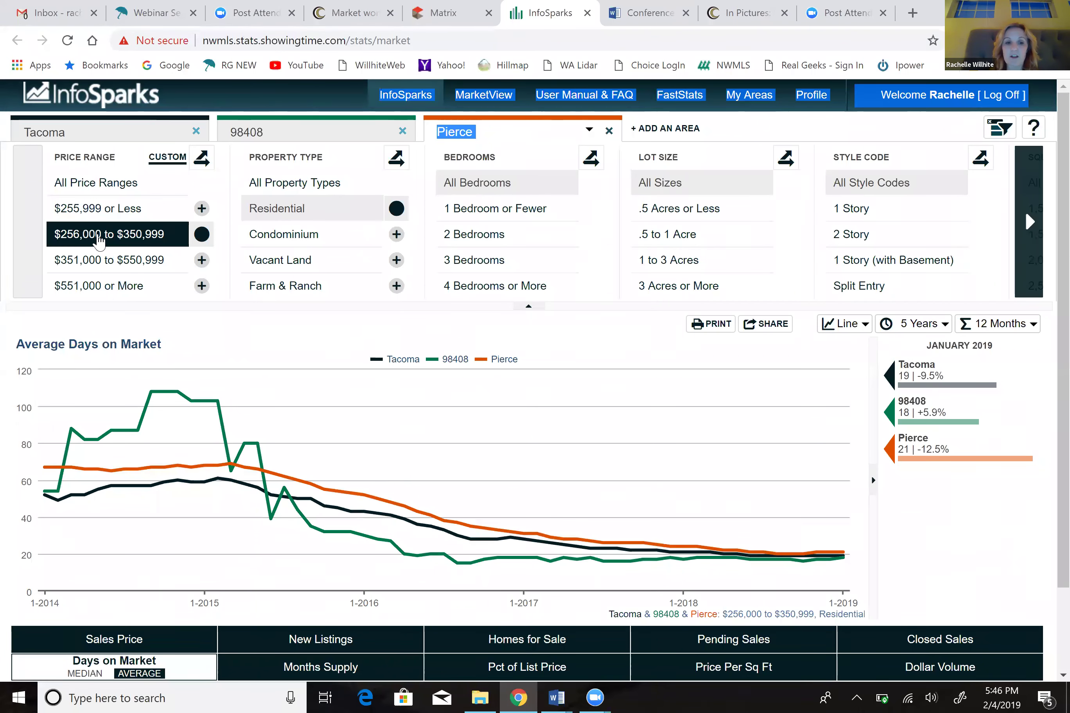
mouse_move(844, 557)
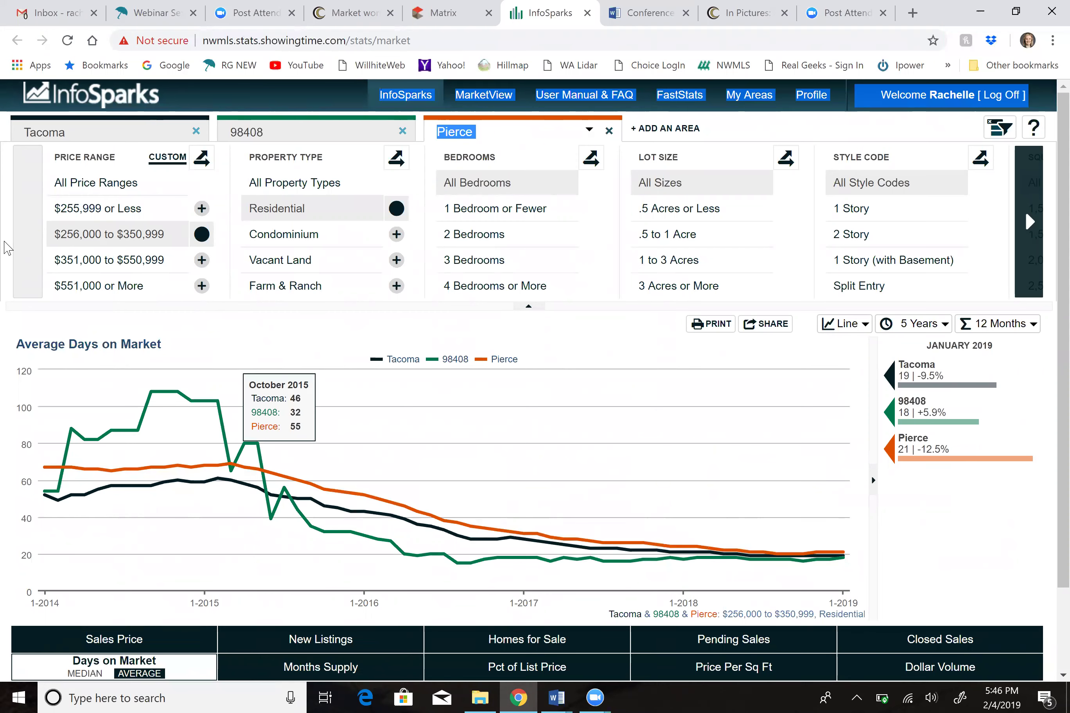
left_click(94, 260)
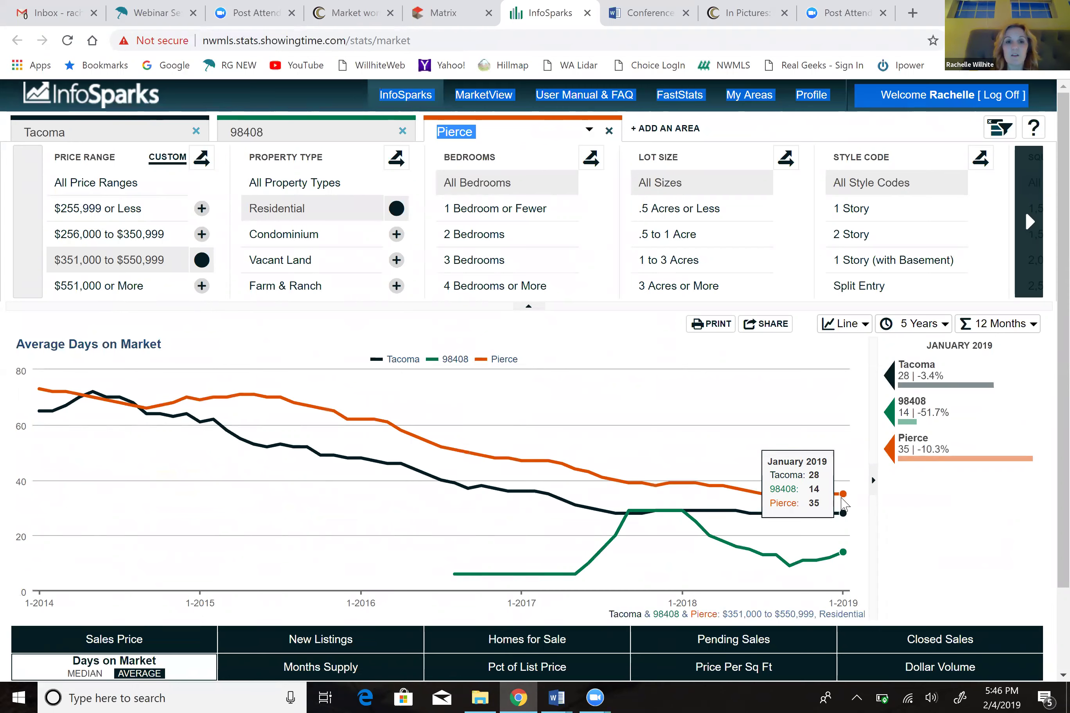
- Filter the chart to the '$551,000 or More' price range
left_click(100, 290)
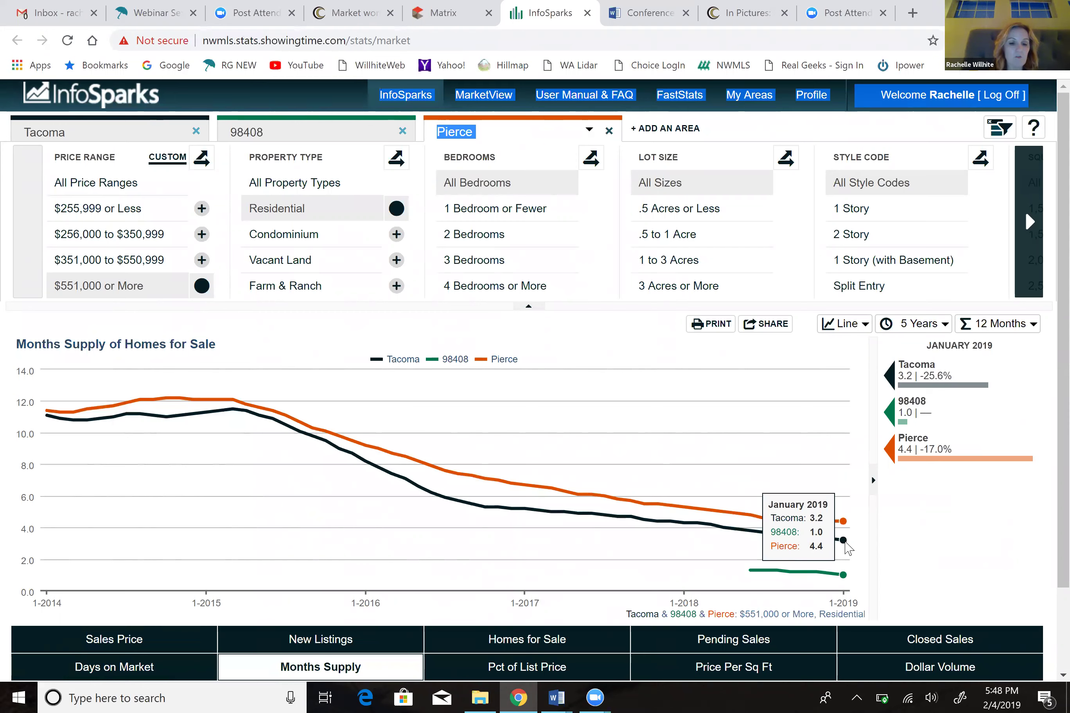
- Return to median sales price for $255,999-or-less homes and export it as a static PDF
left_click(91, 216)
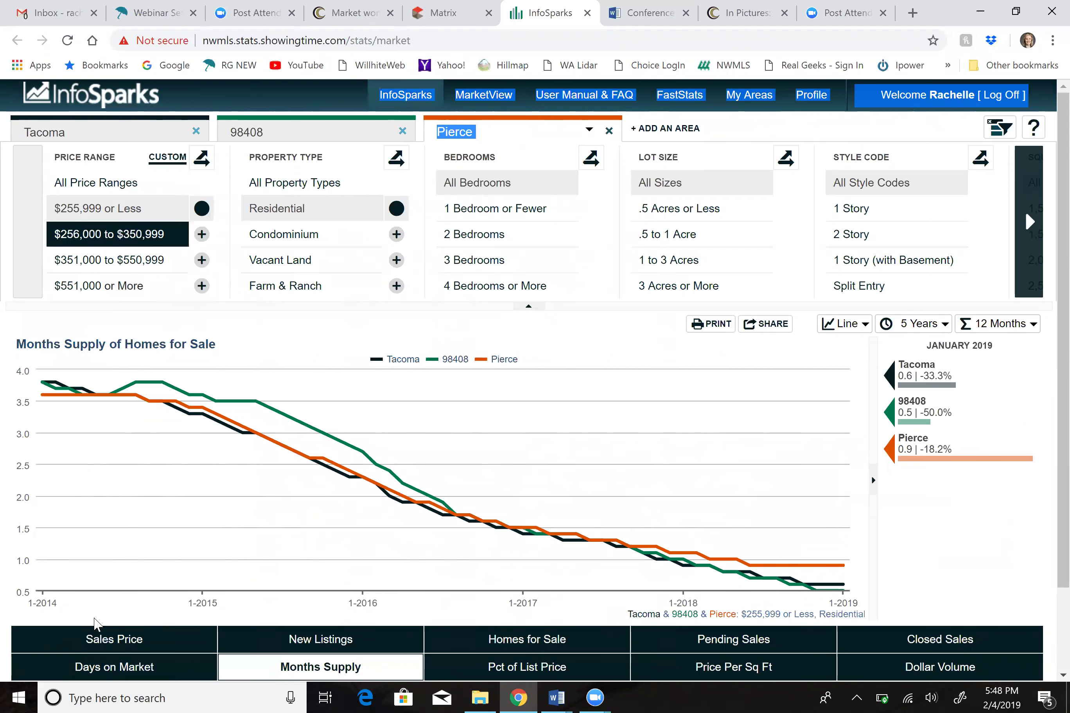
left_click(116, 643)
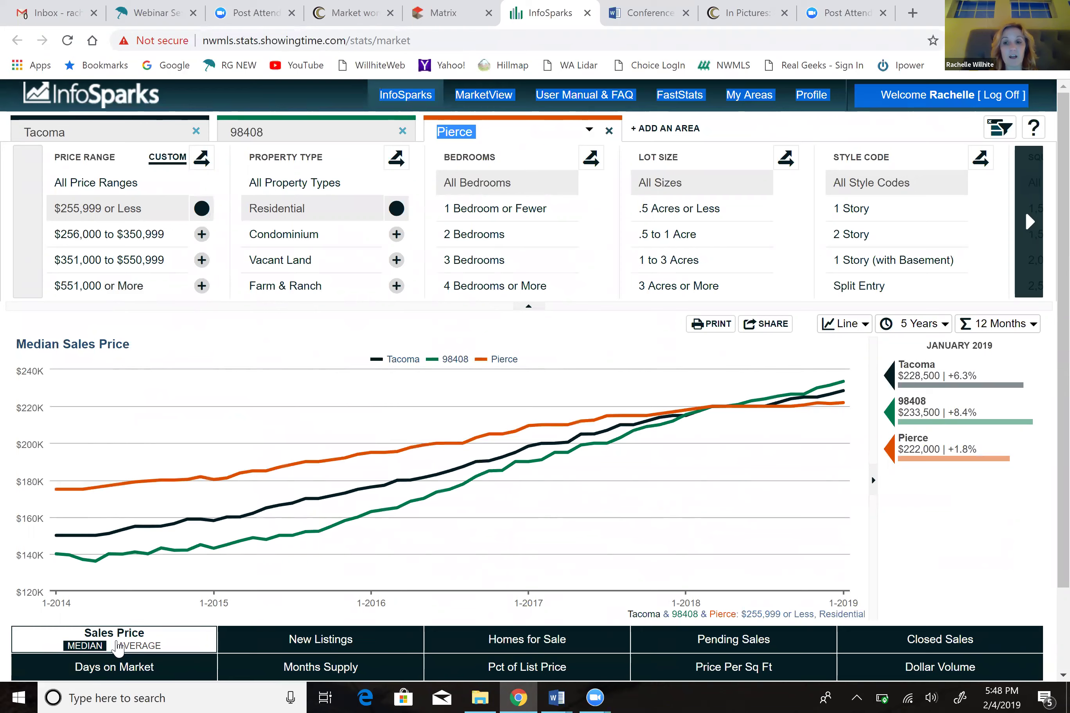
mouse_move(857, 403)
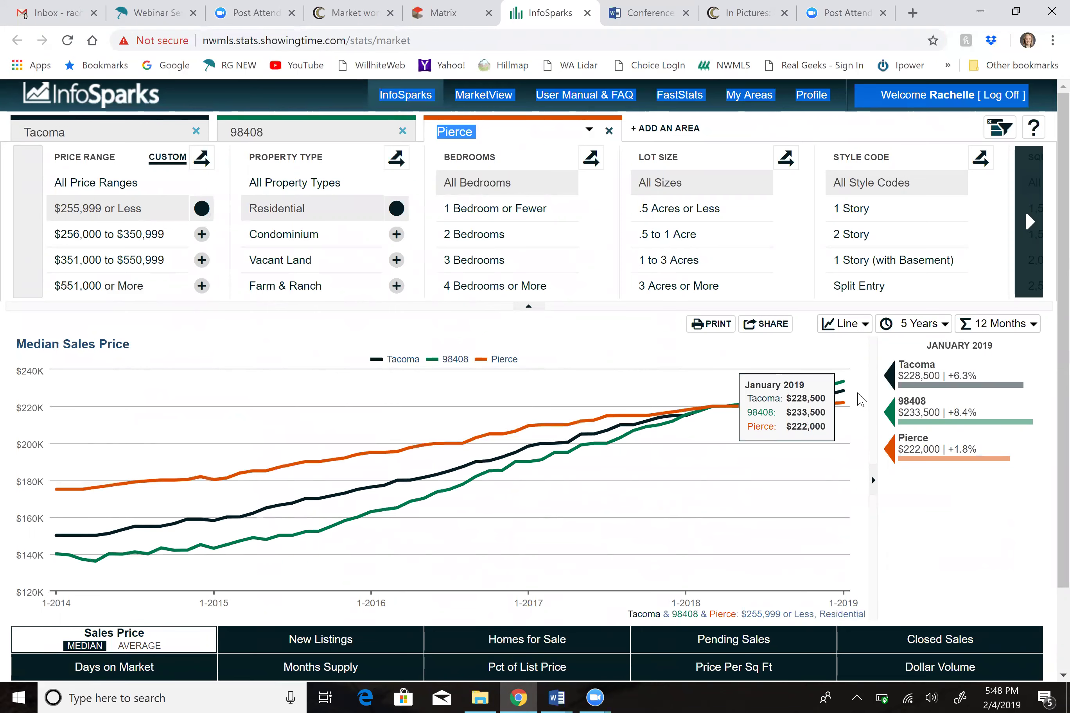
left_click(761, 325)
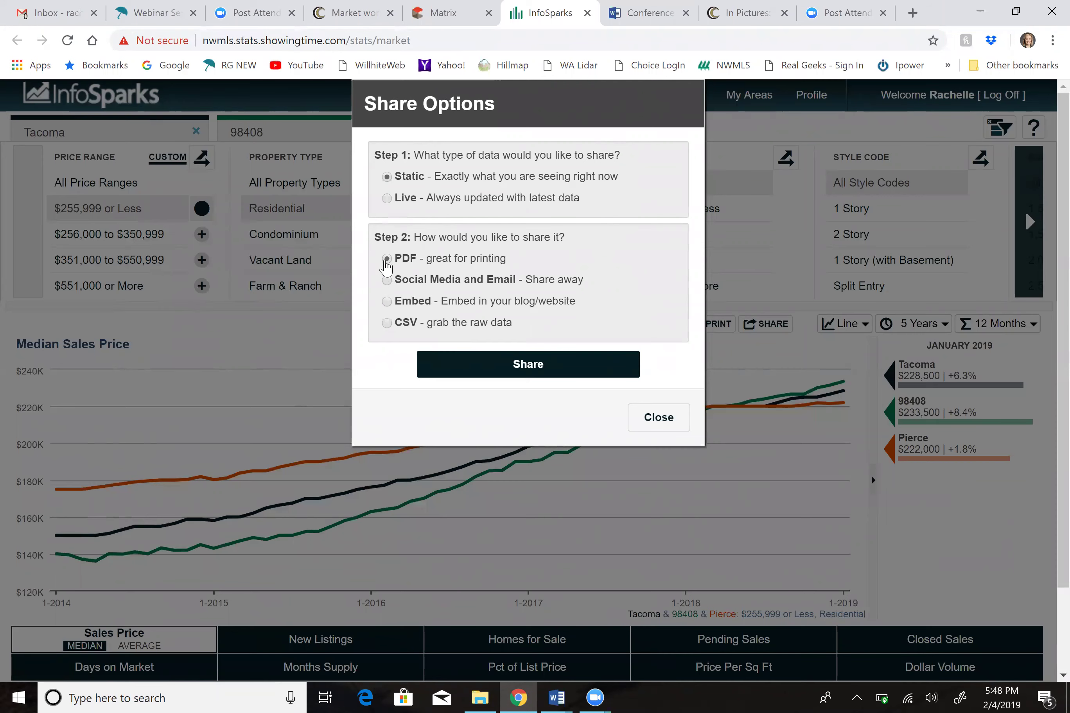
left_click(530, 372)
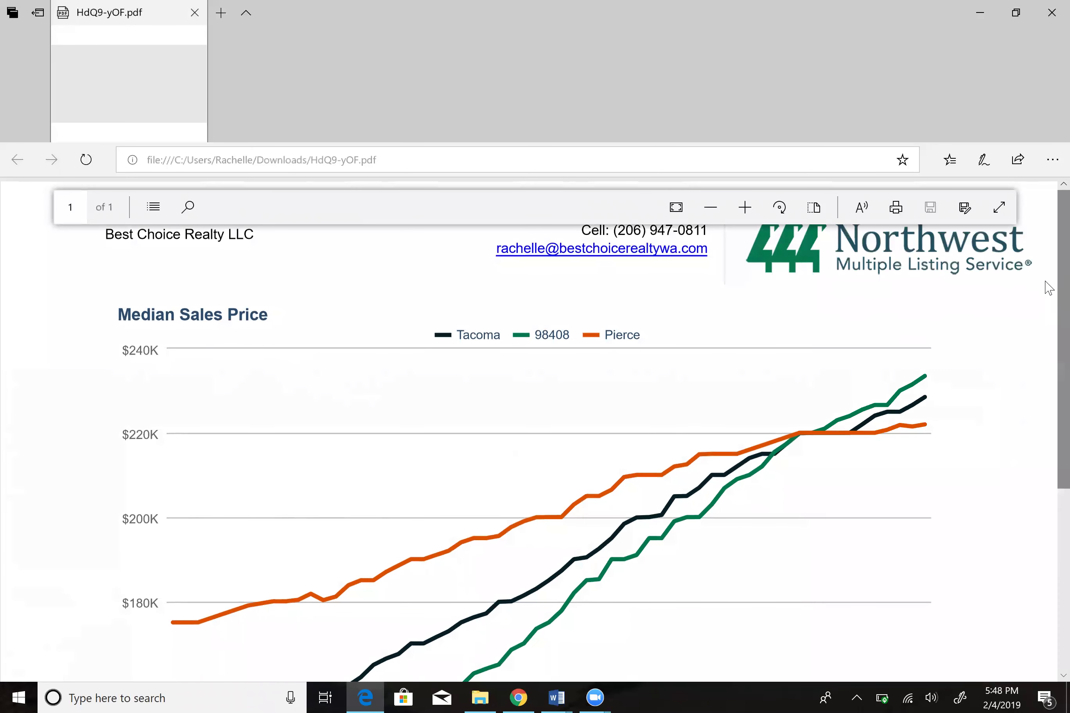
- Scroll through the exported HdQ9-yOF.pdf chart, then go back to the InfoSparks page
scroll(1049, 416, "down", 5)
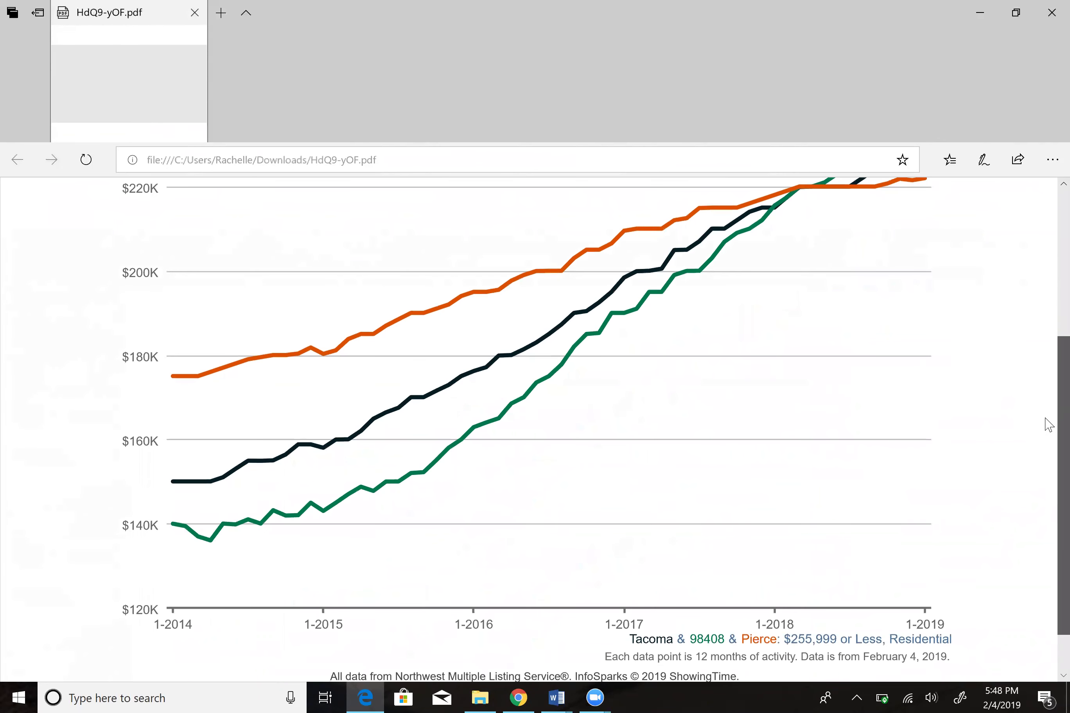
scroll(1047, 442, "down", 2)
scroll(1047, 320, "up", 5)
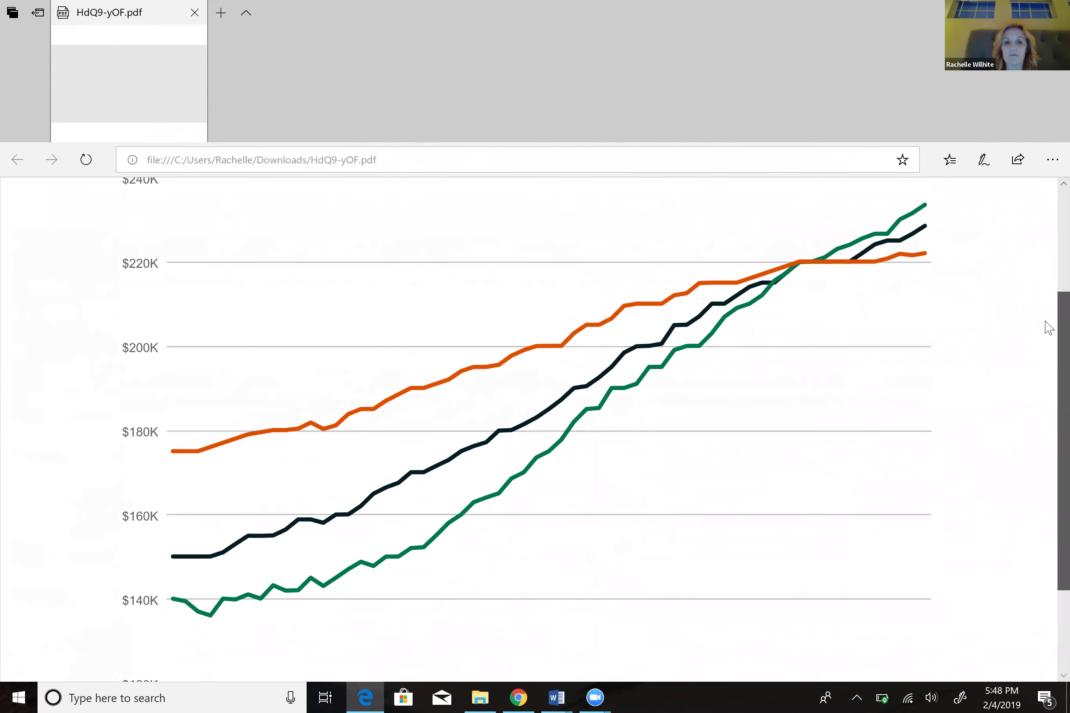
scroll(1049, 315, "up", 2)
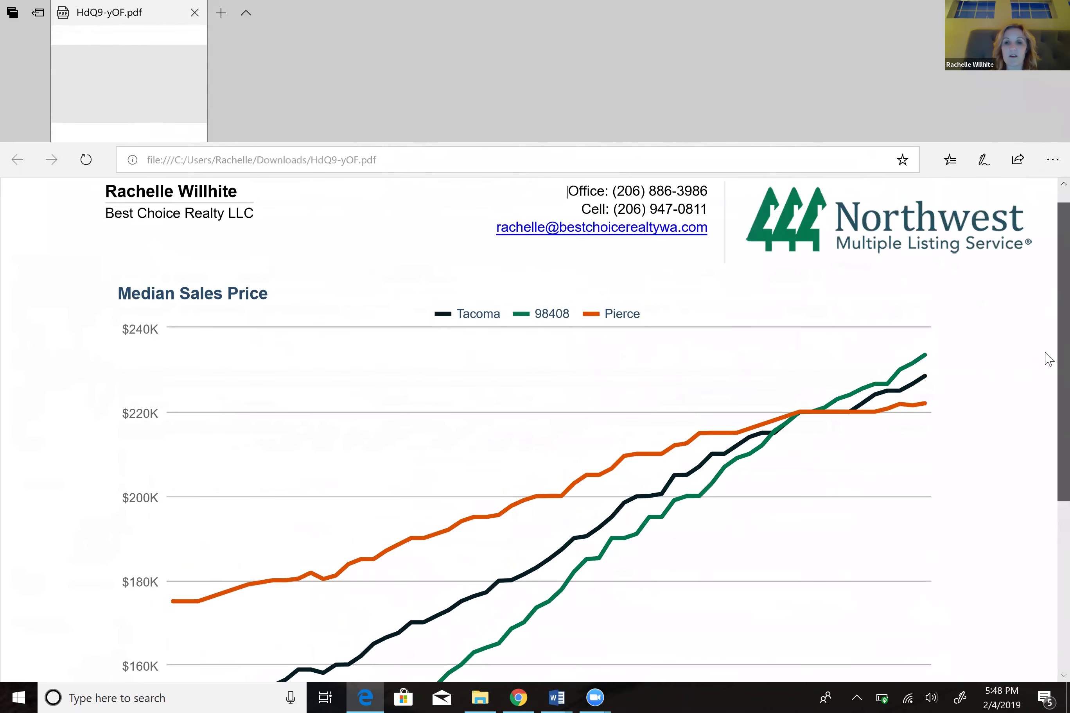
scroll(1047, 354, "down", 3)
scroll(940, 309, "up", 1)
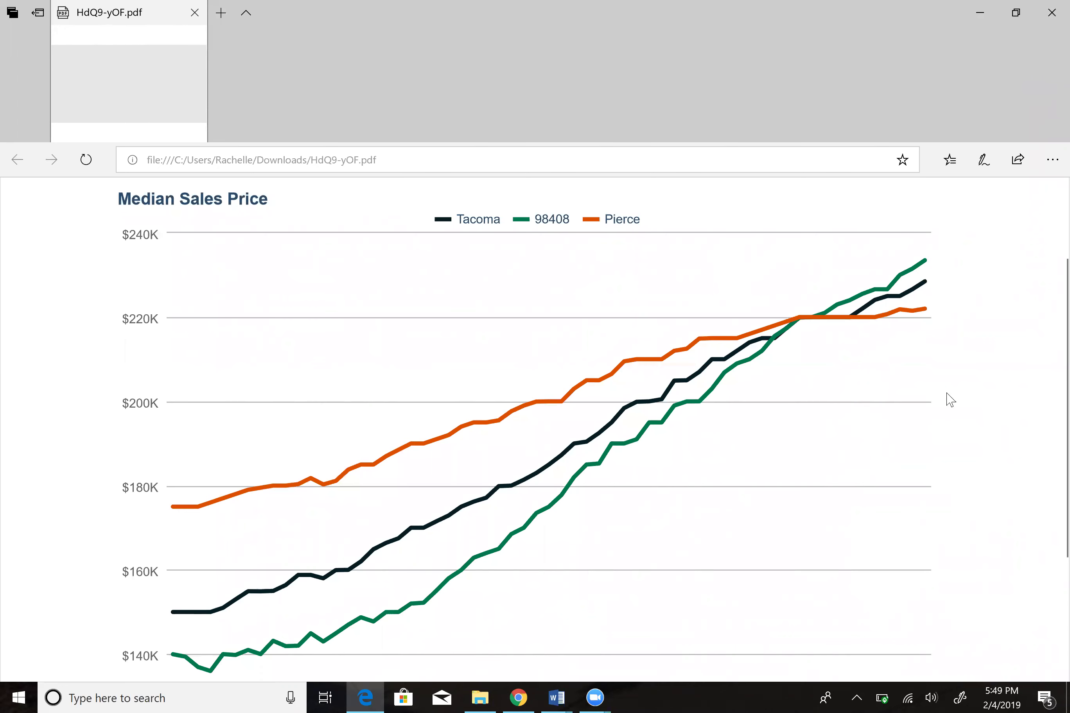
left_click(519, 698)
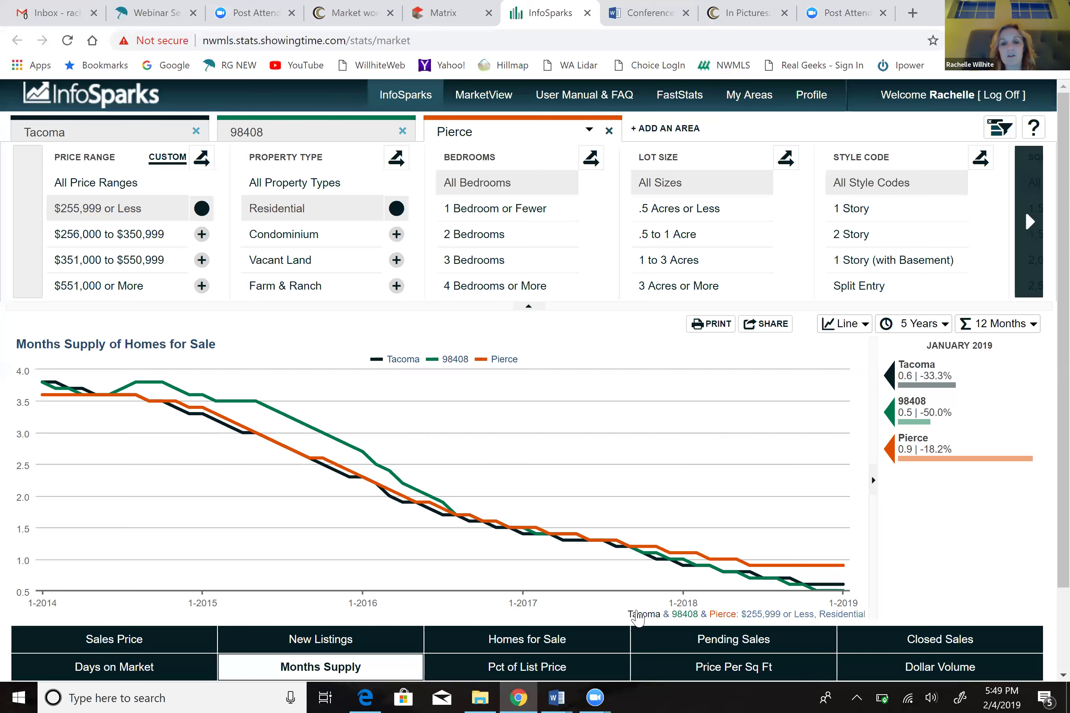
- View the Months Supply chart for $255,999-or-less homes, then bring up the Zoom app
mouse_move(311, 597)
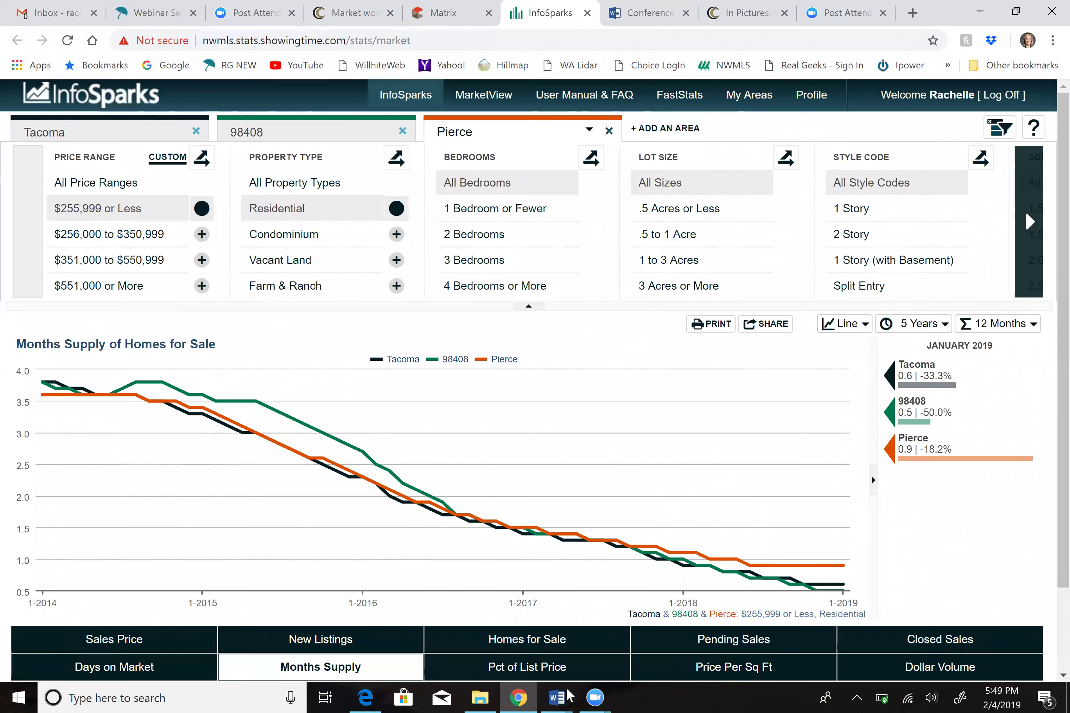
left_click(595, 697)
left_click(501, 631)
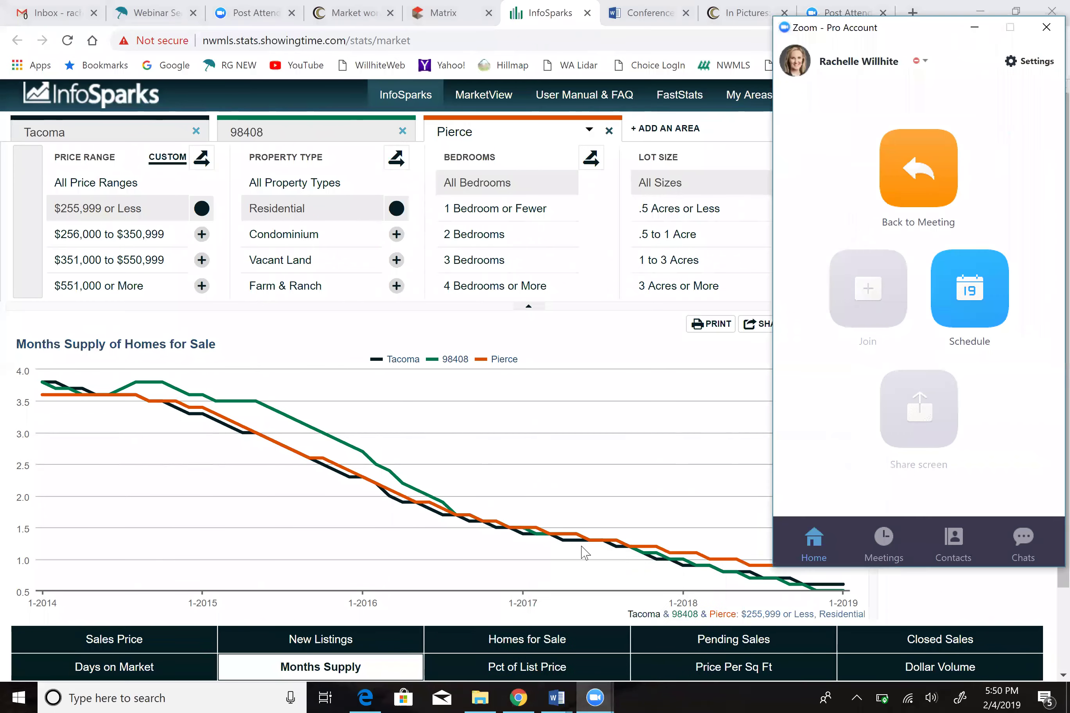
- Show the Inman article 'Market worries are keeping homeowners from selling' and scroll up through it
left_click(351, 20)
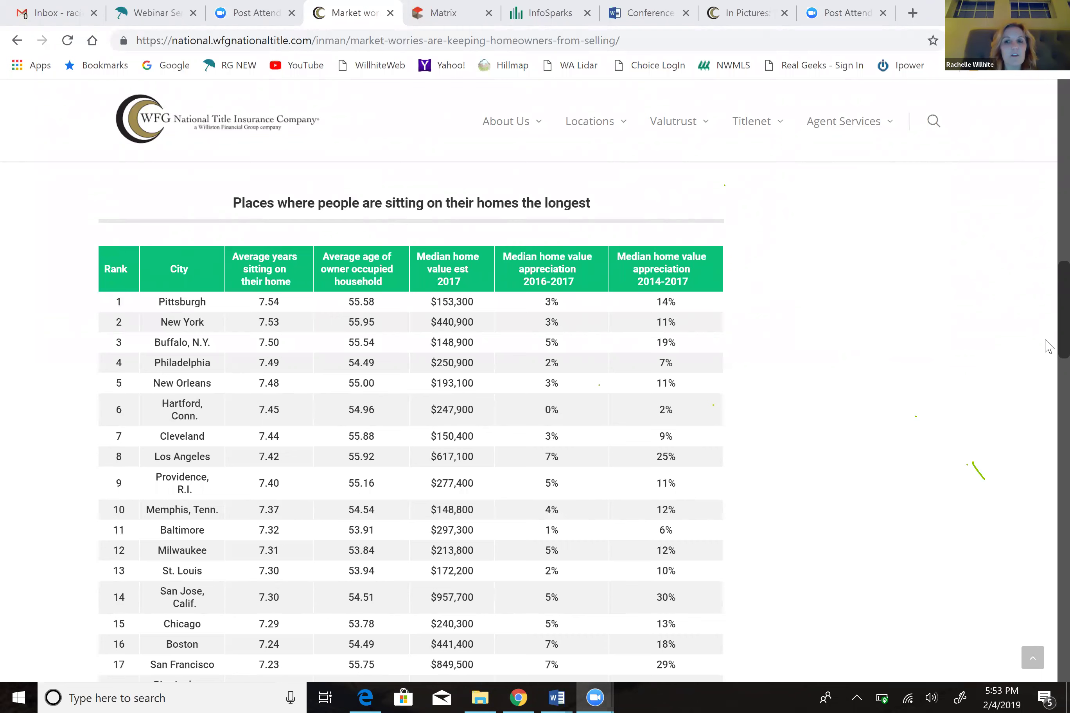
scroll(1049, 189, "up", 5)
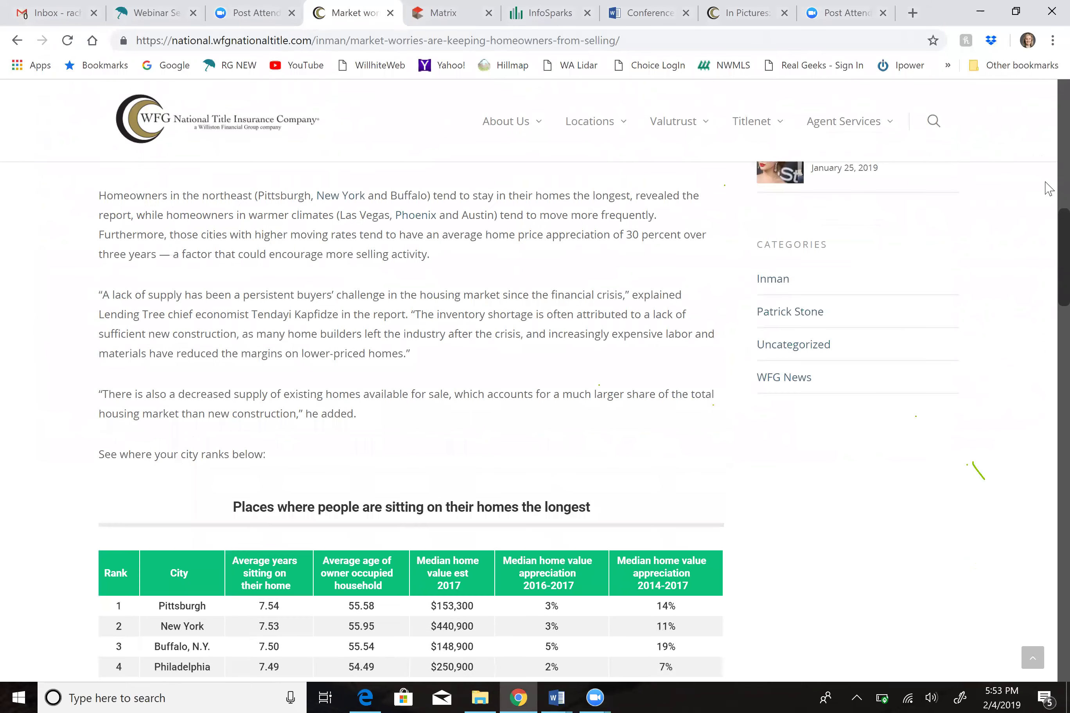
scroll(1049, 188, "up", 4)
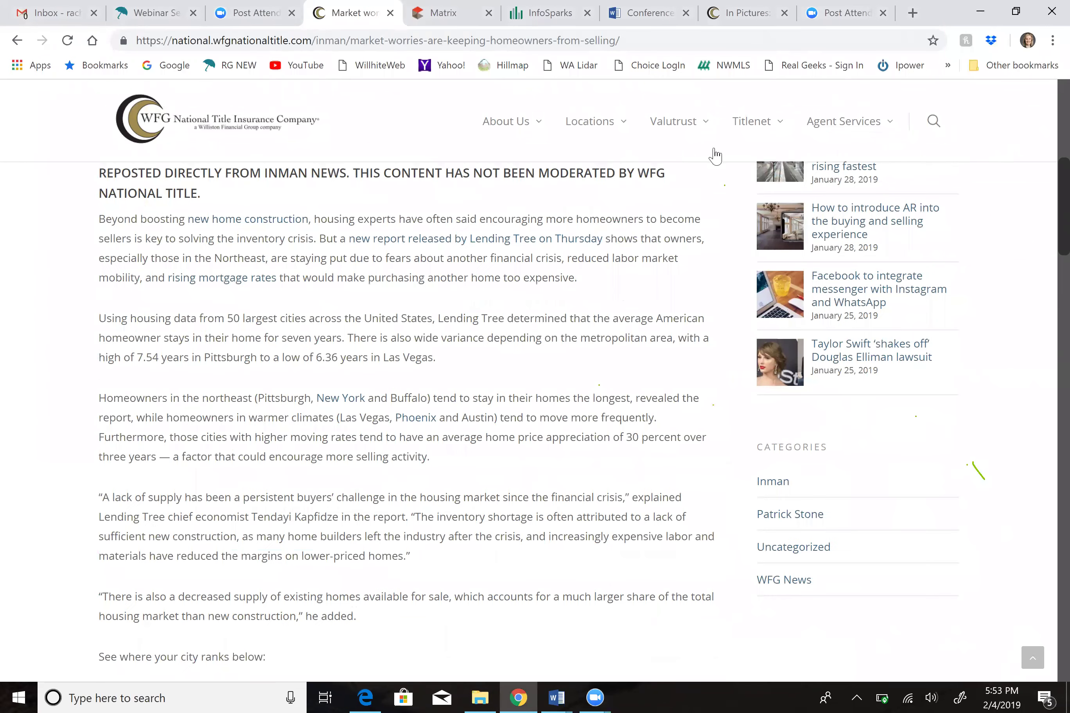
scroll(715, 156, "up", 10)
- Select the article path after .com in the address bar
mouse_move(875, 128)
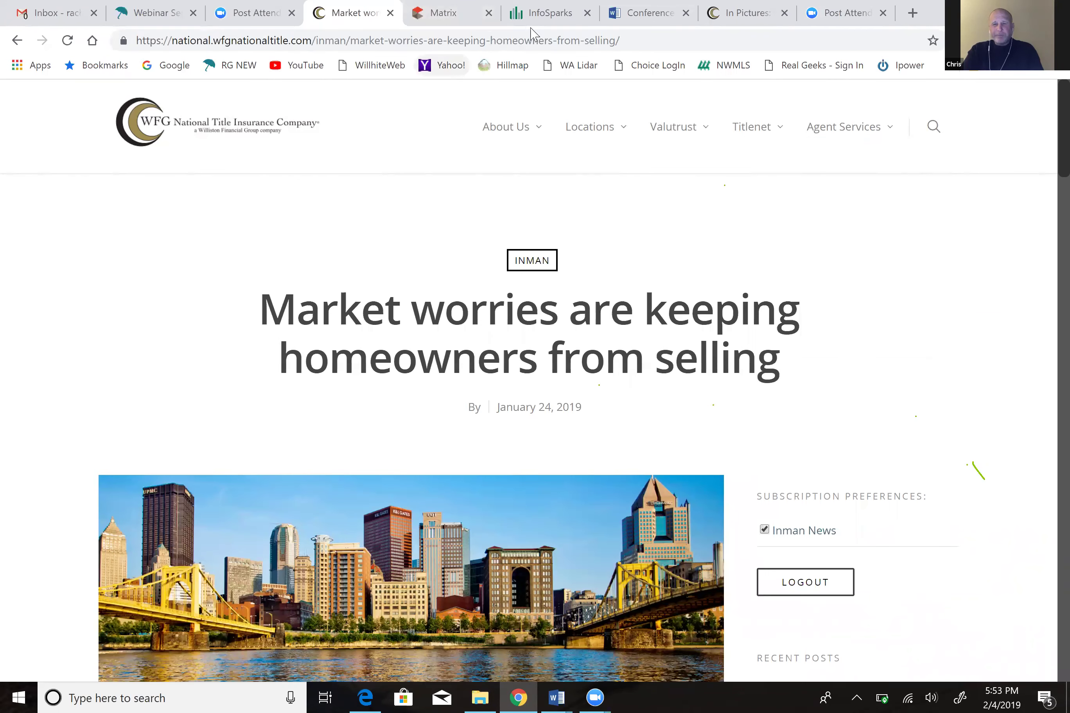
left_click(486, 41)
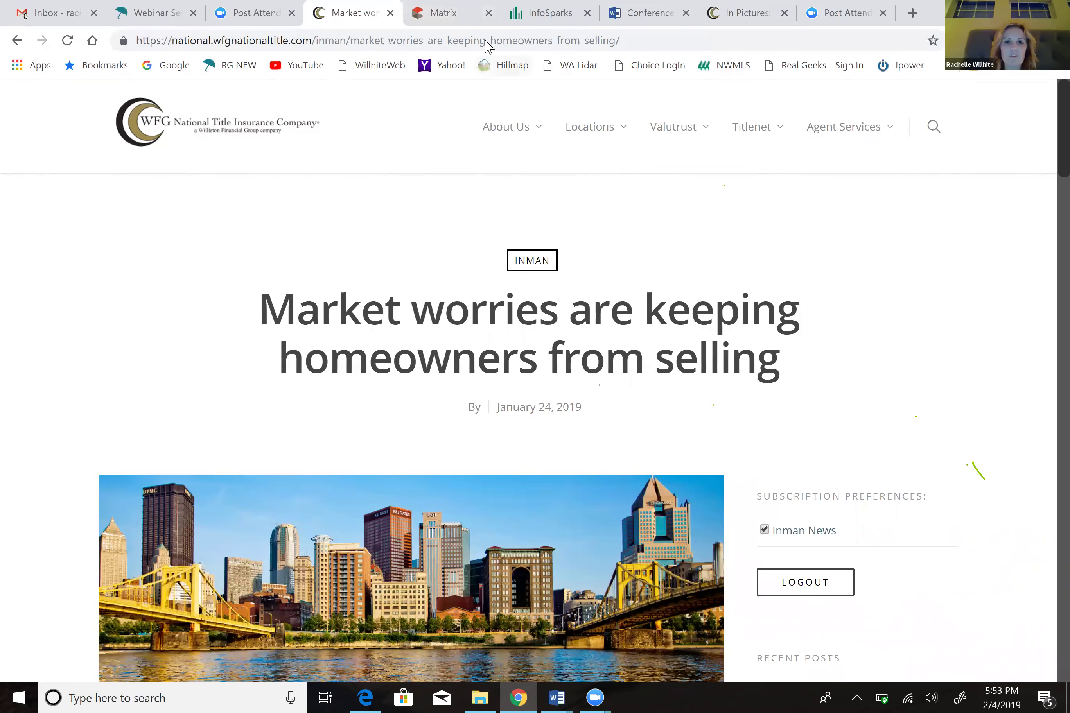
left_click(314, 41)
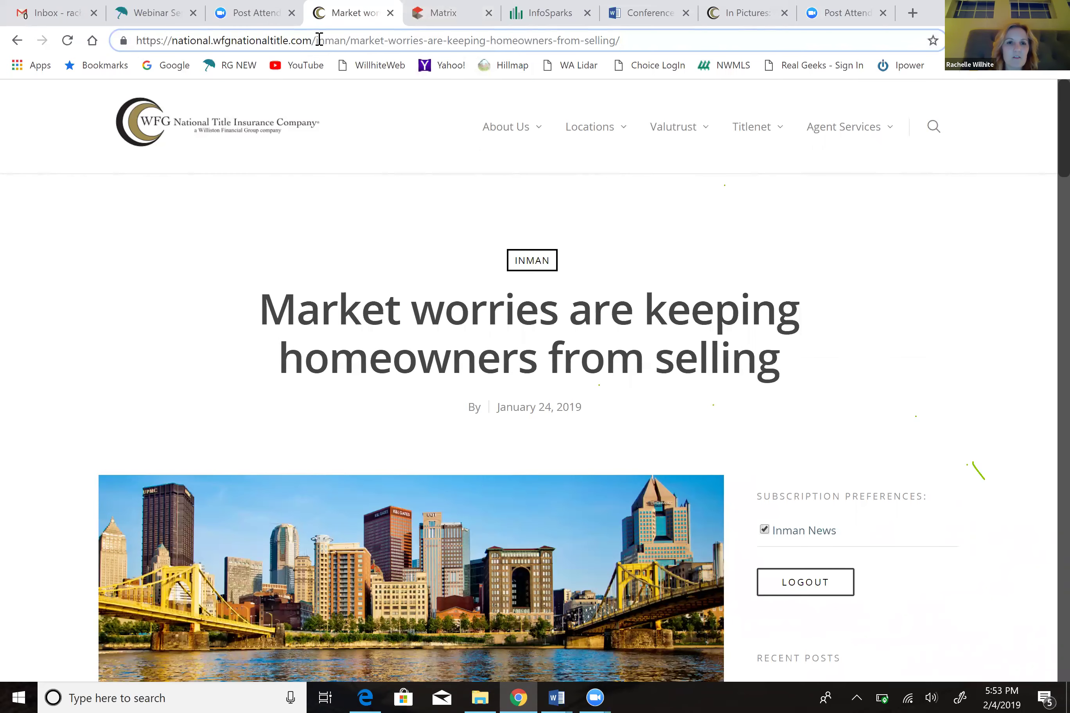
left_click_drag(311, 40, 726, 64)
- Delete the article path and load the WFG National Title home page
key("BackSpace")
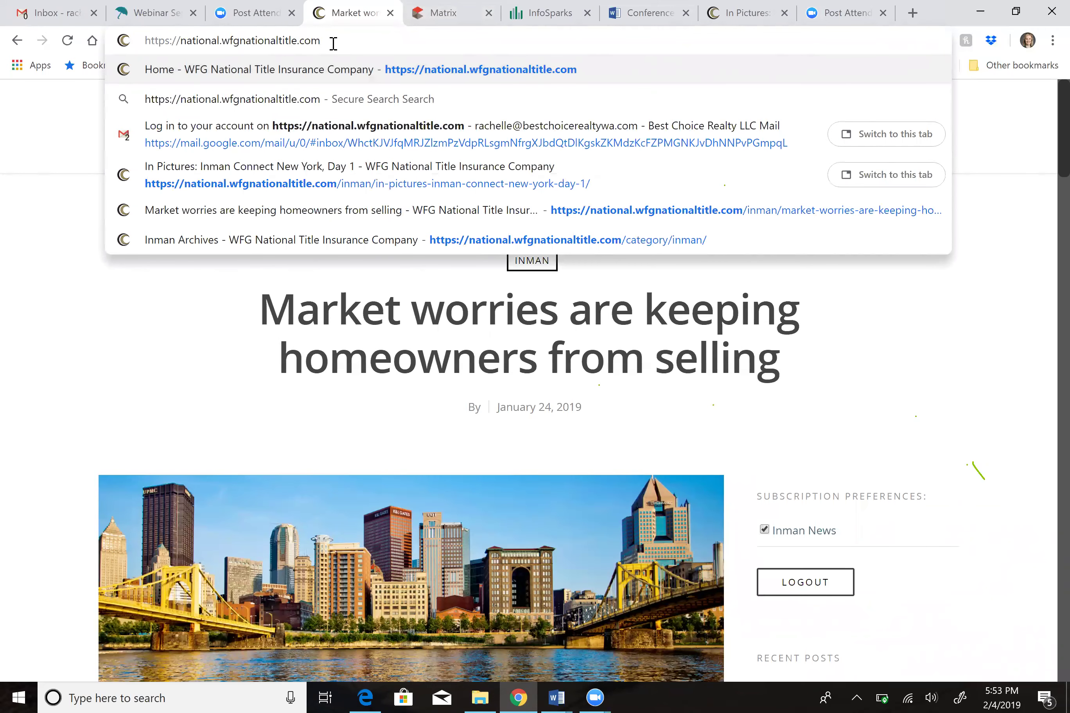
key("Return")
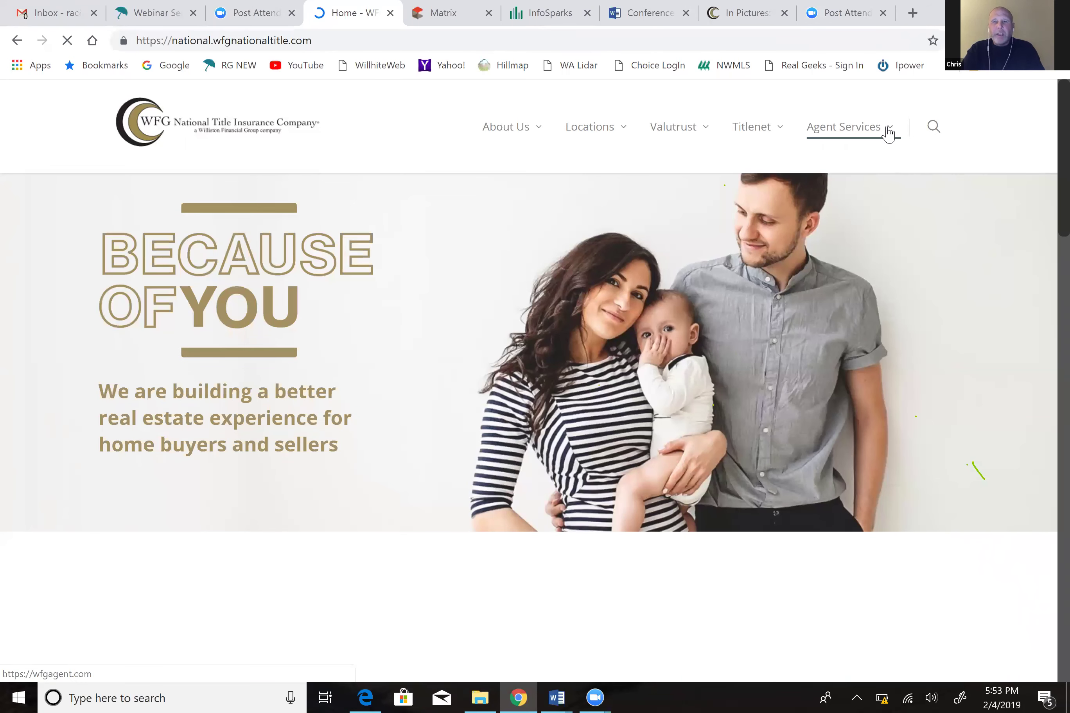
mouse_move(890, 132)
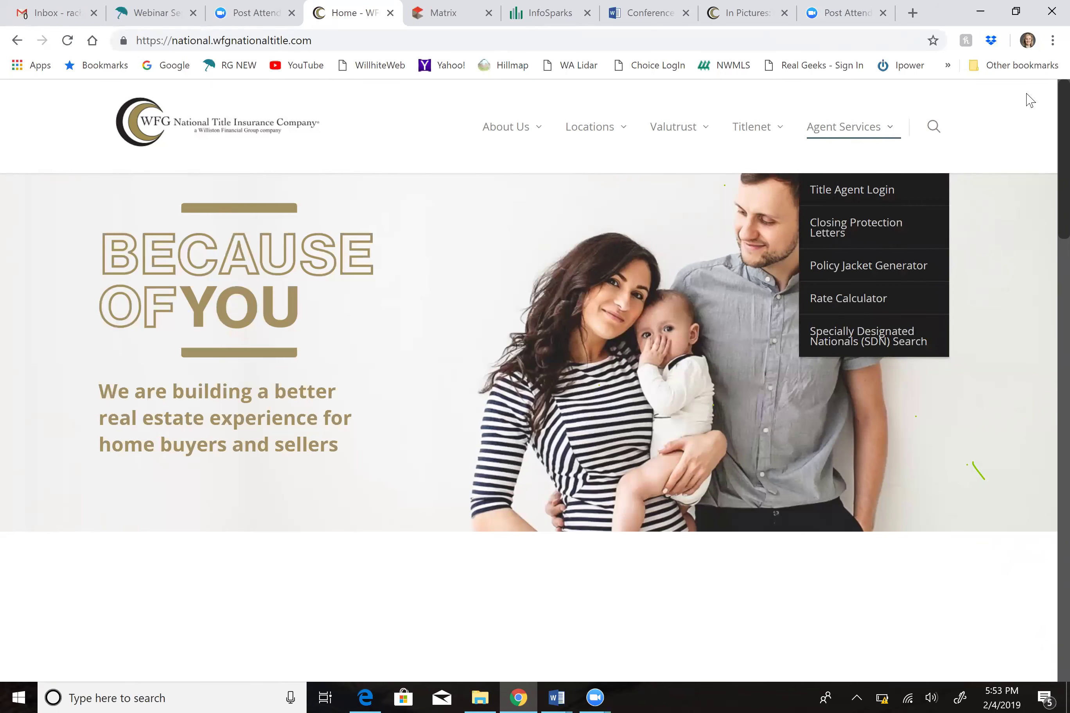
scroll(1047, 322, "down", 3)
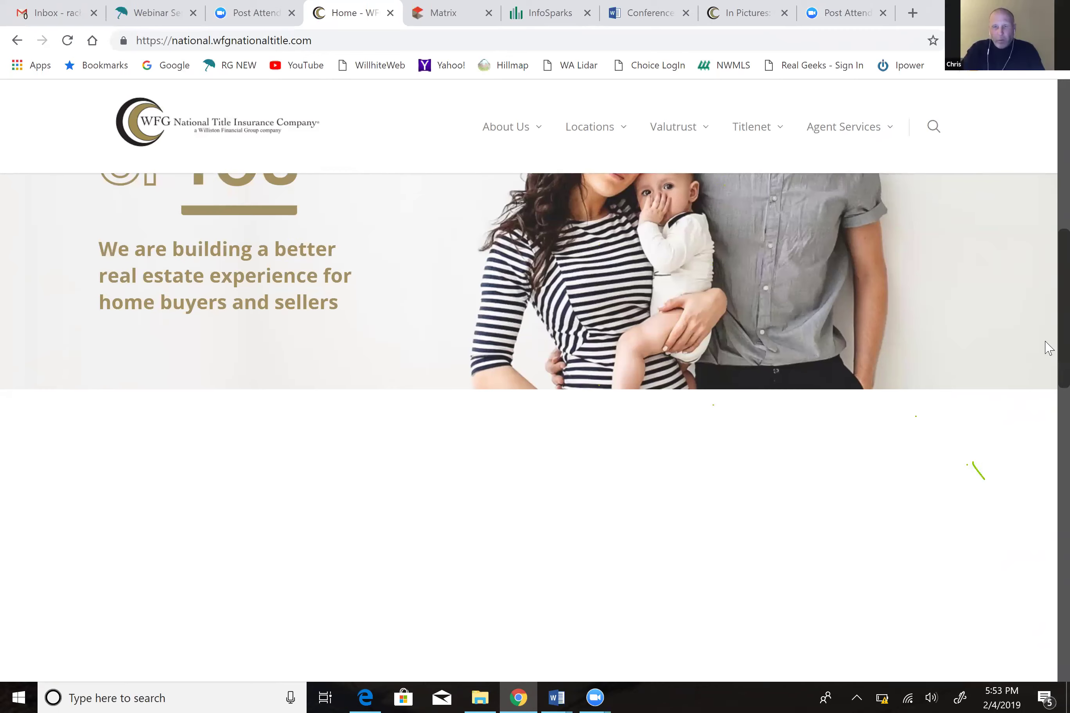
scroll(1049, 368, "down", 10)
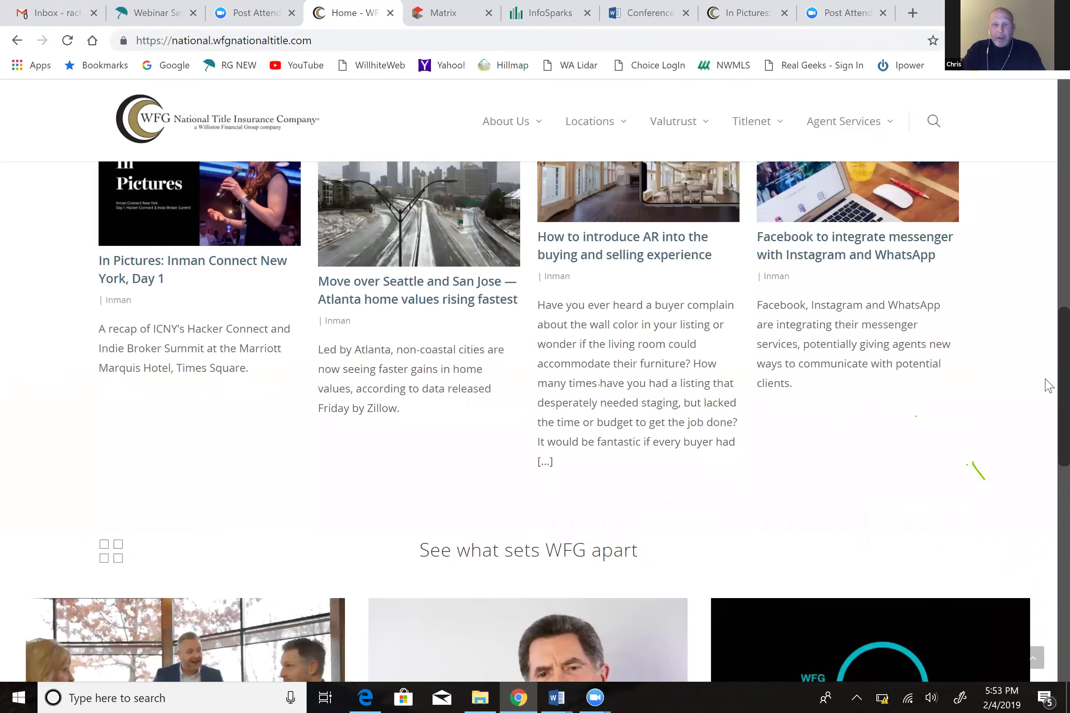
scroll(1049, 415, "down", 4)
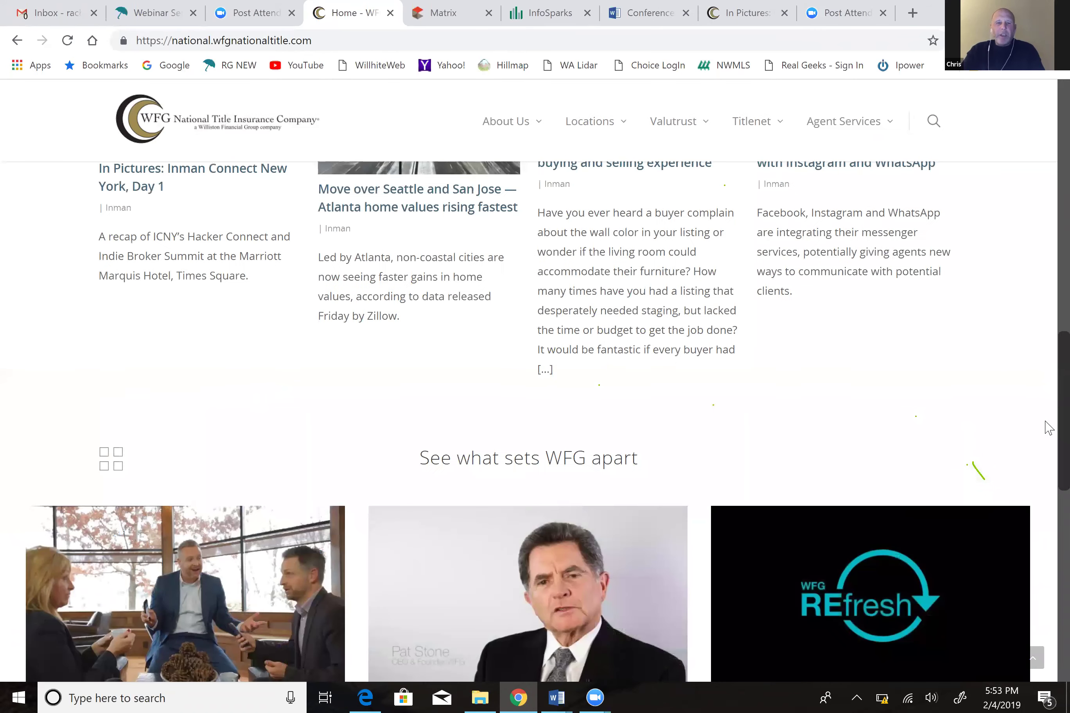
scroll(1045, 501, "down", 6)
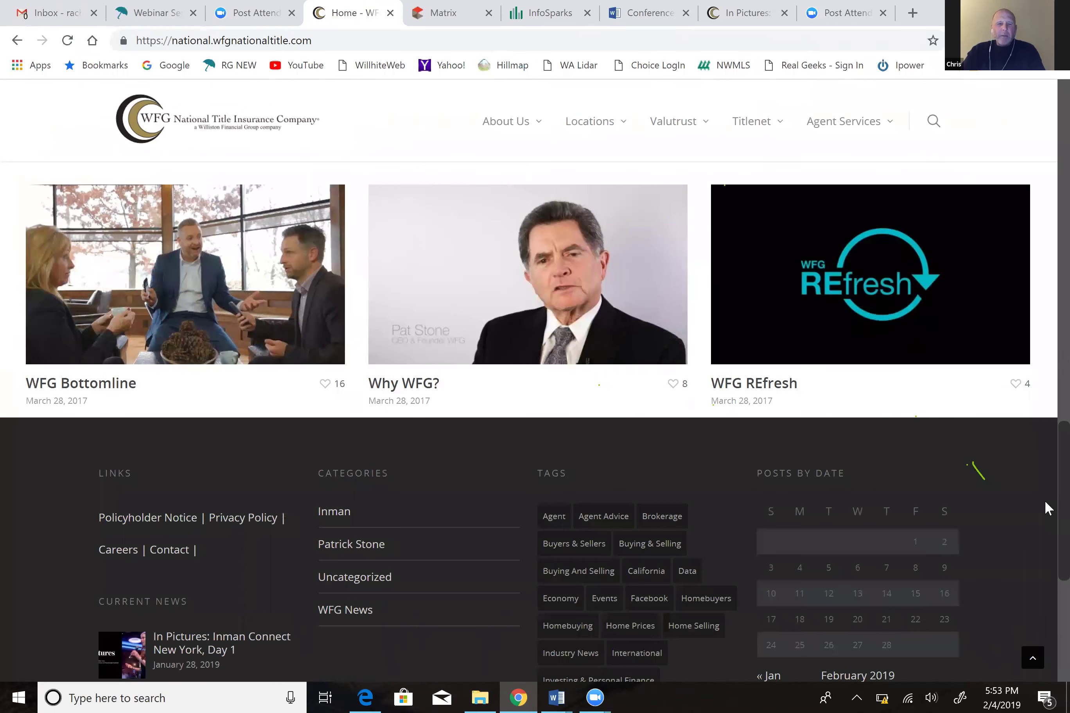
scroll(1045, 523, "down", 3)
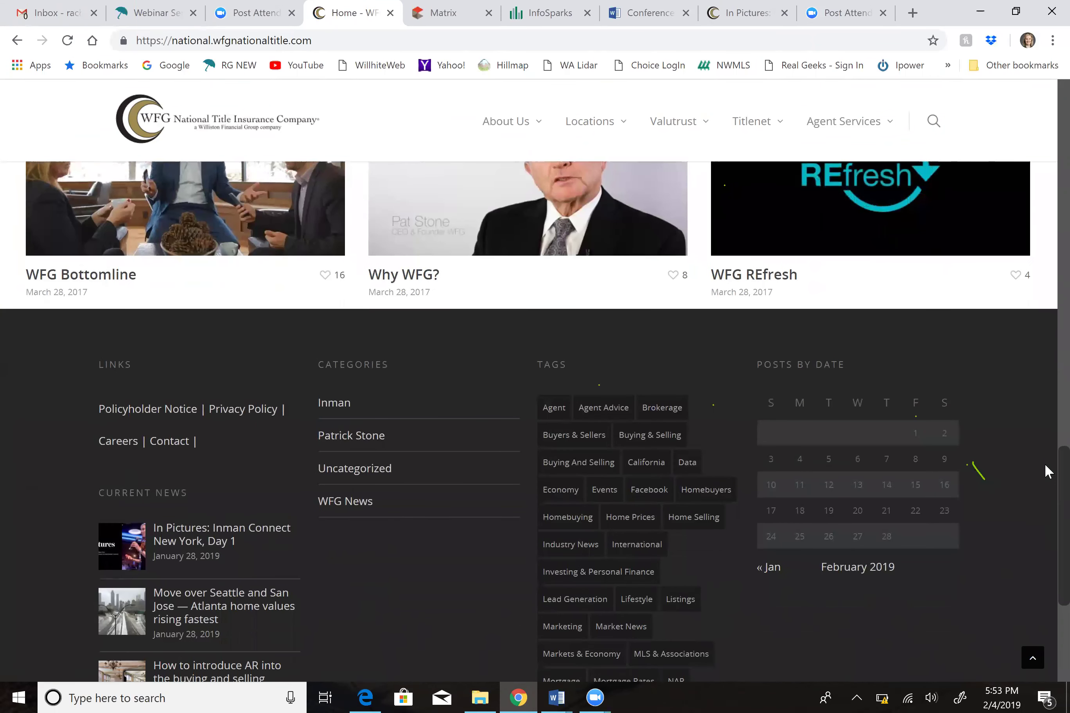
- Scroll the homepage to Recent Posts showing the Atlanta home values article
scroll(1044, 412, "up", 14)
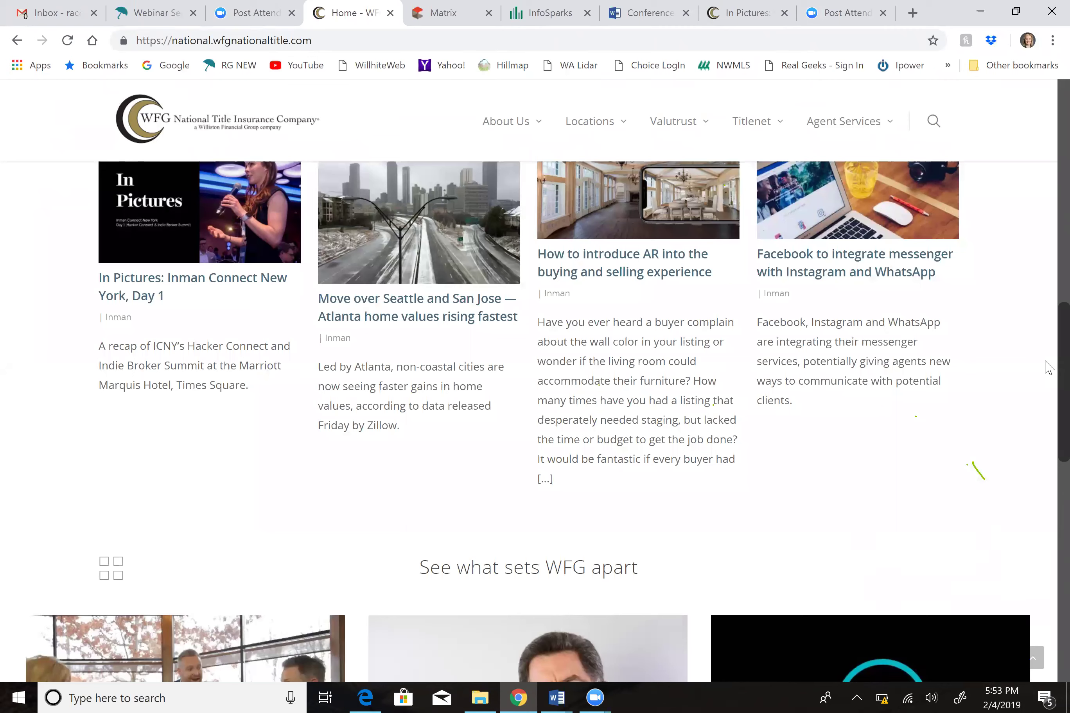
scroll(1049, 346, "up", 3)
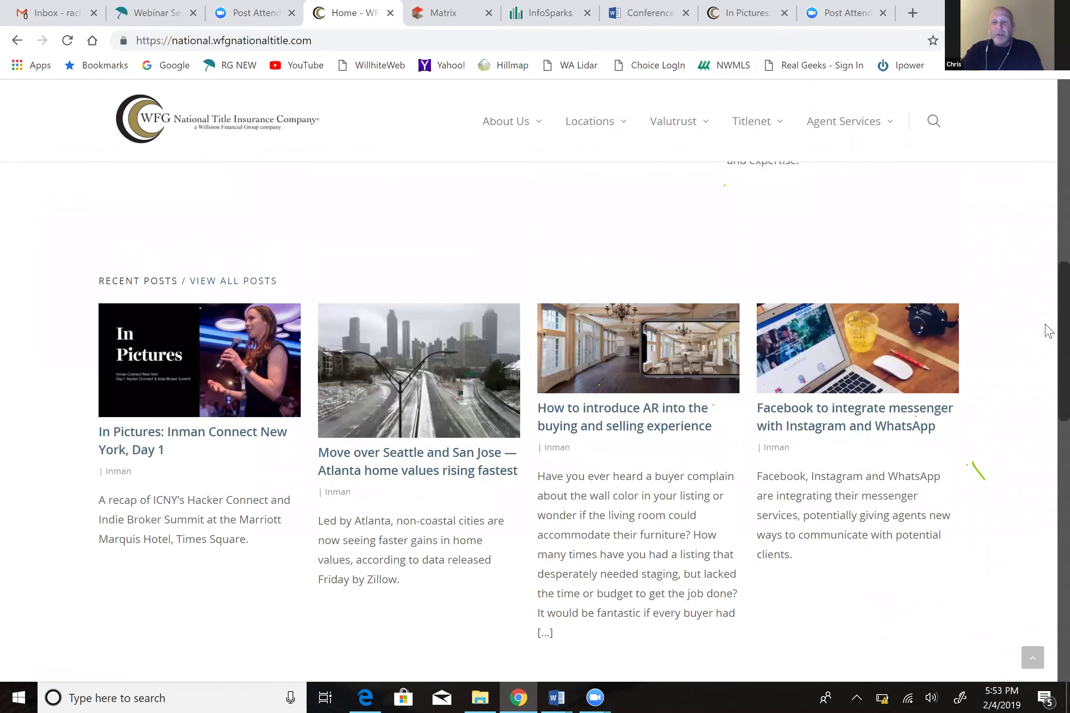
scroll(1049, 323, "up", 1)
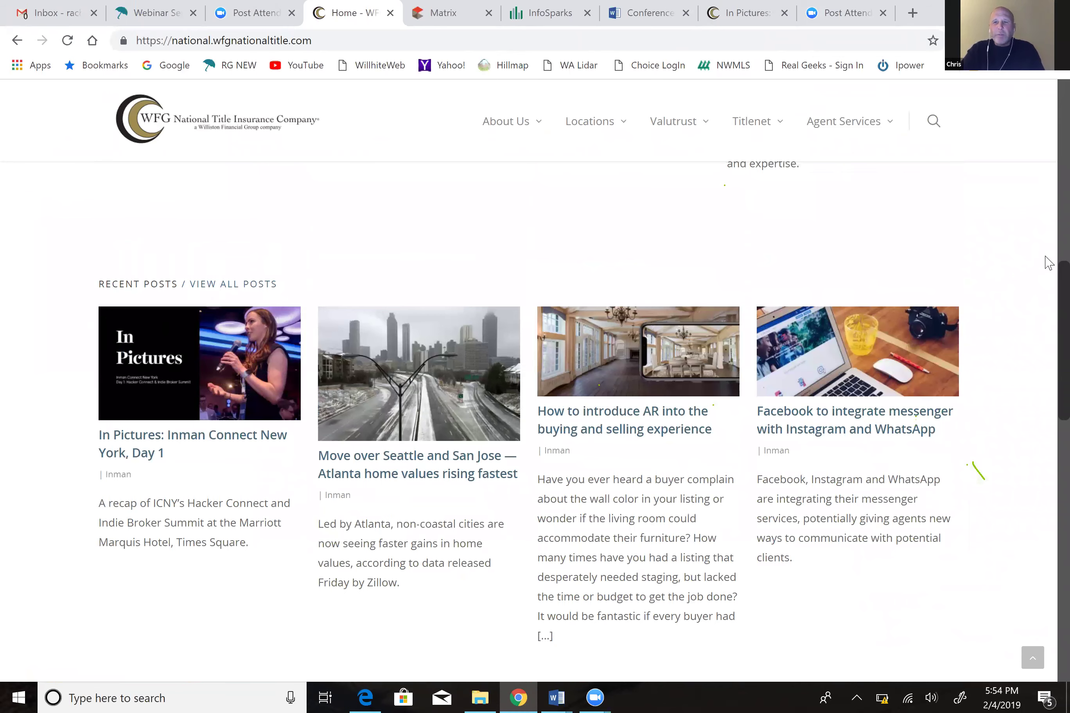
scroll(1048, 244, "up", 5)
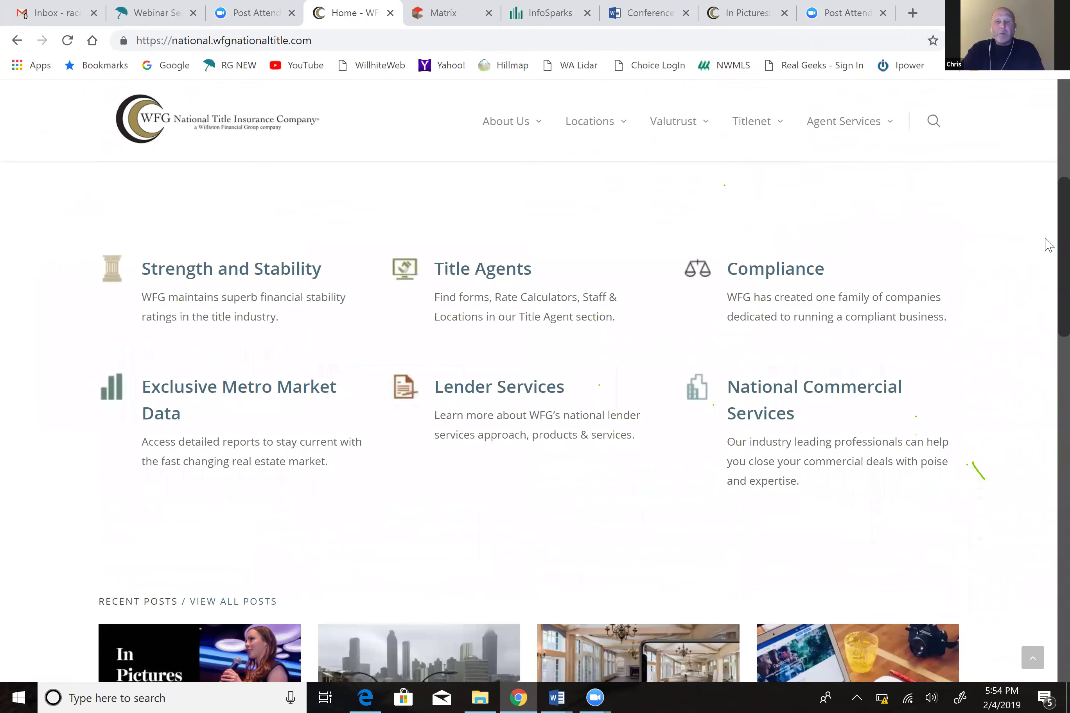
scroll(1047, 207, "up", 2)
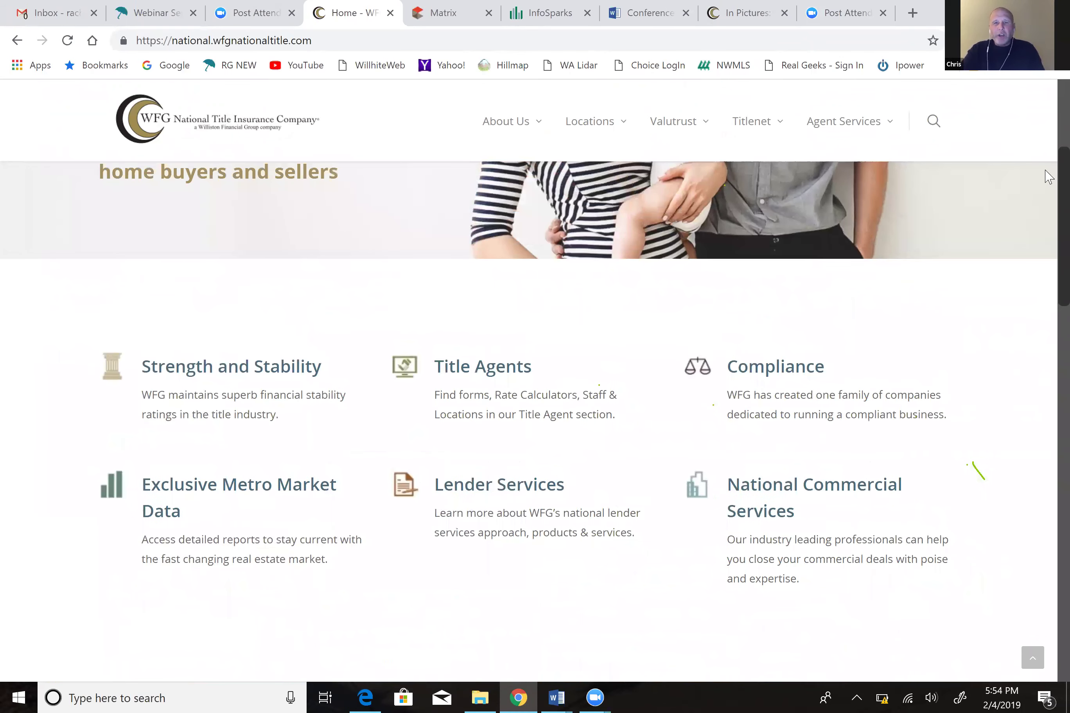
scroll(1048, 180, "up", 3)
scroll(1049, 187, "down", 1)
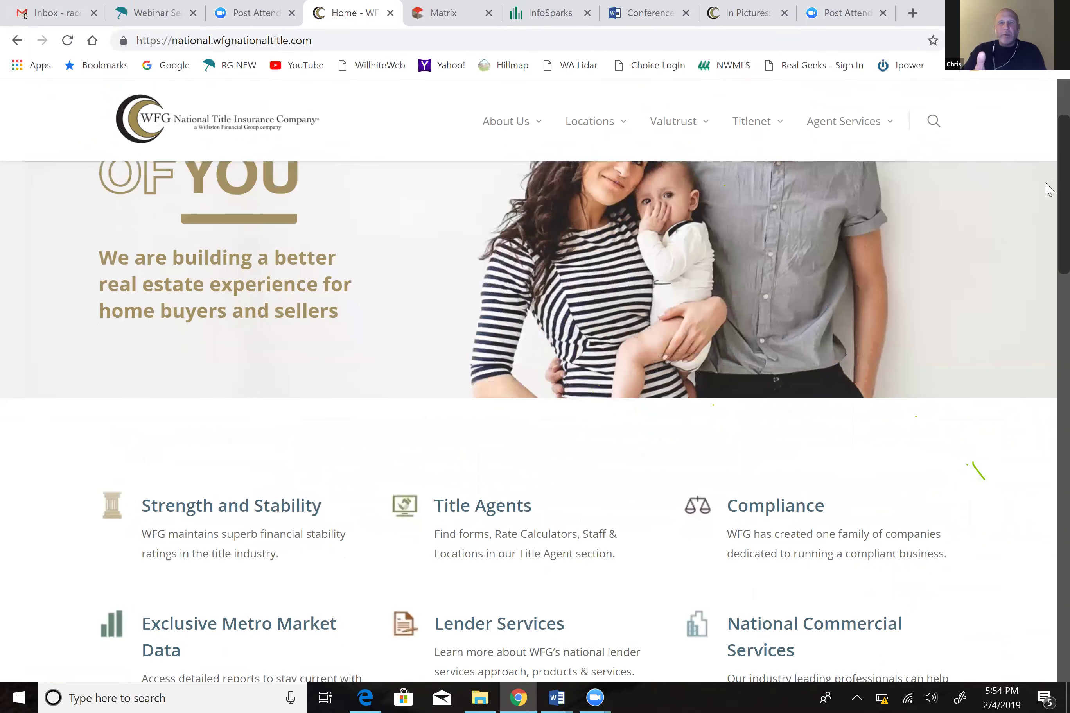
scroll(1047, 198, "down", 2)
scroll(1045, 239, "down", 3)
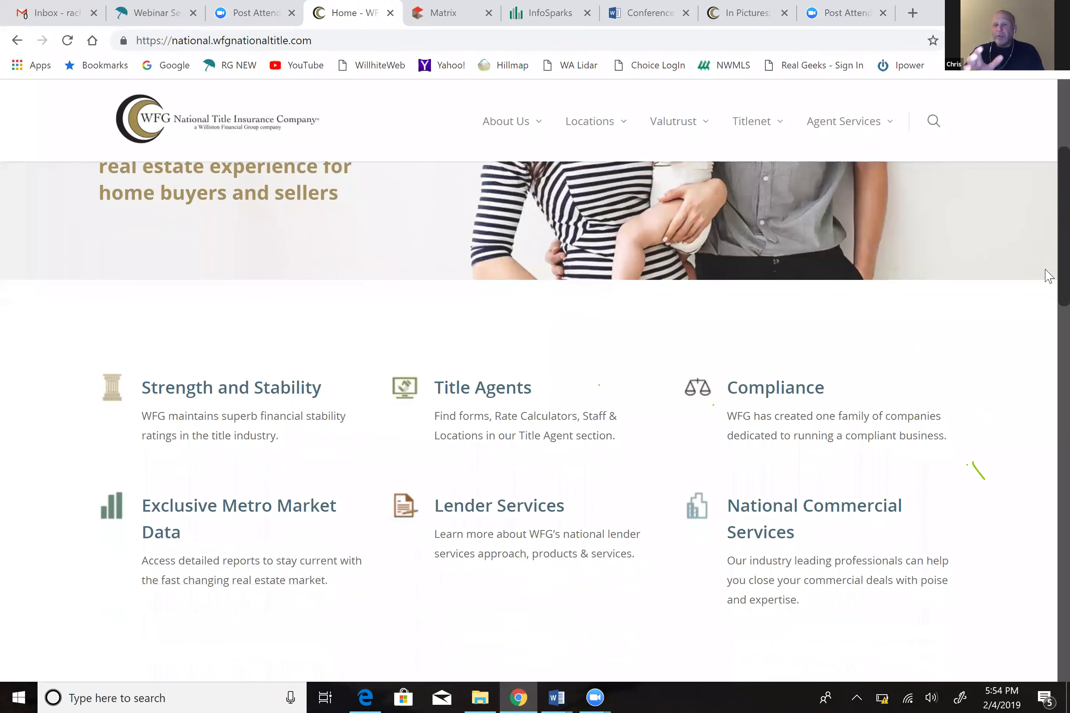
scroll(1046, 274, "down", 5)
scroll(1047, 322, "down", 8)
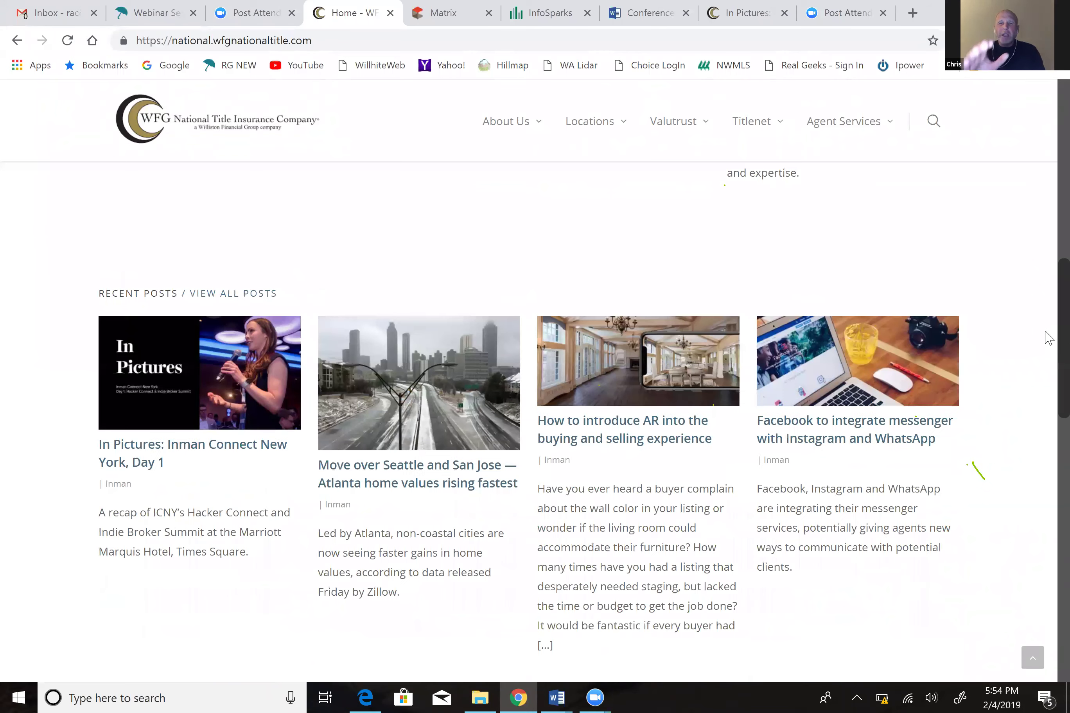
scroll(1041, 349, "down", 1)
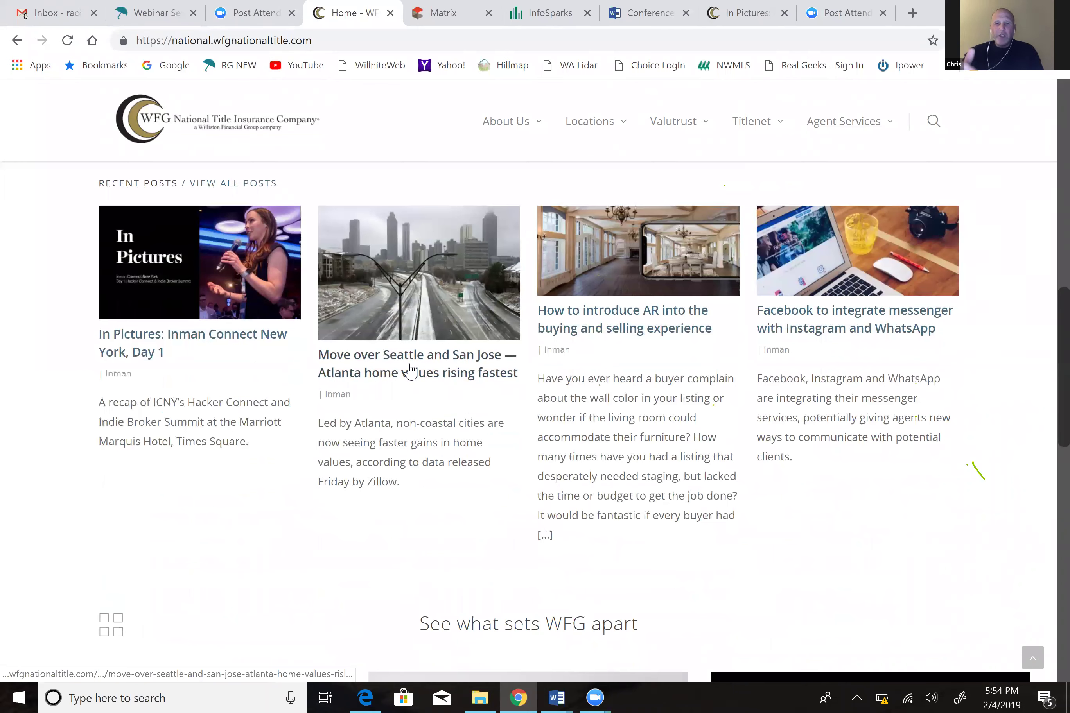
- Open the 'Atlanta home values rising fastest' article and scroll through it
left_click(415, 364)
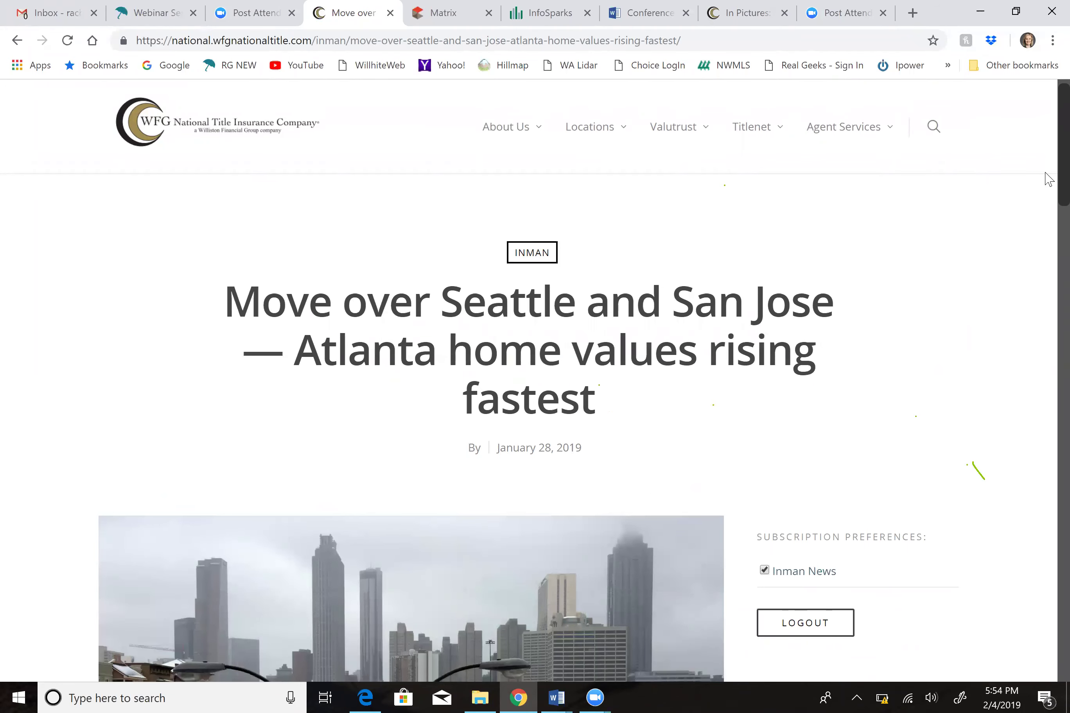
scroll(1049, 184, "down", 4)
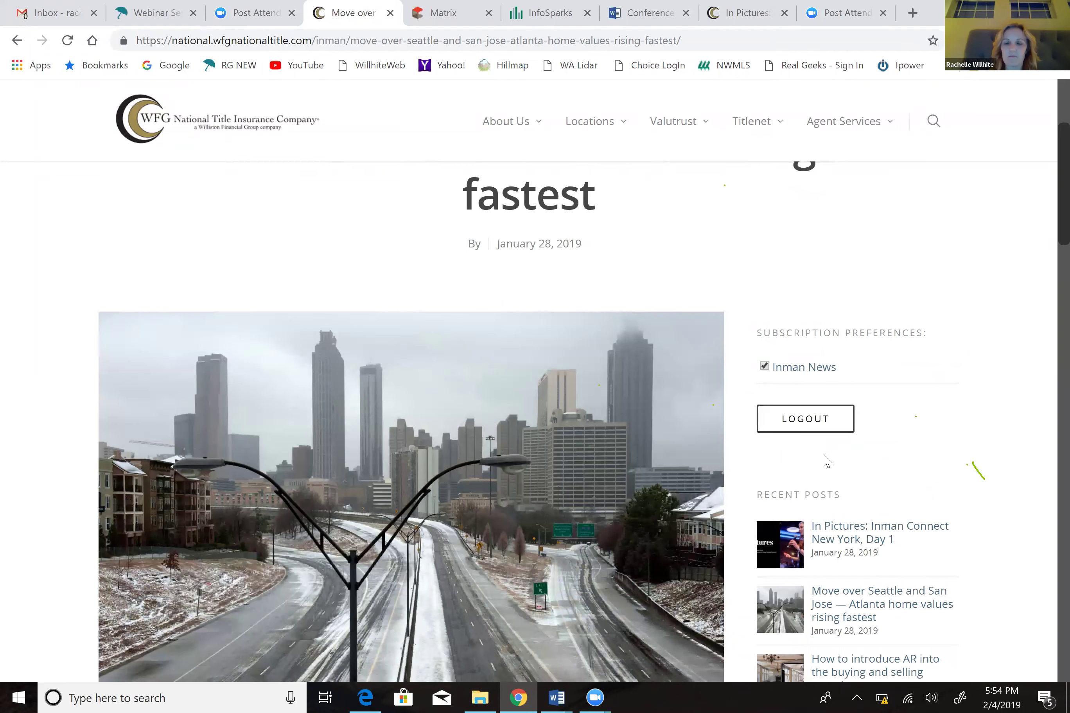
scroll(1049, 216, "up", 4)
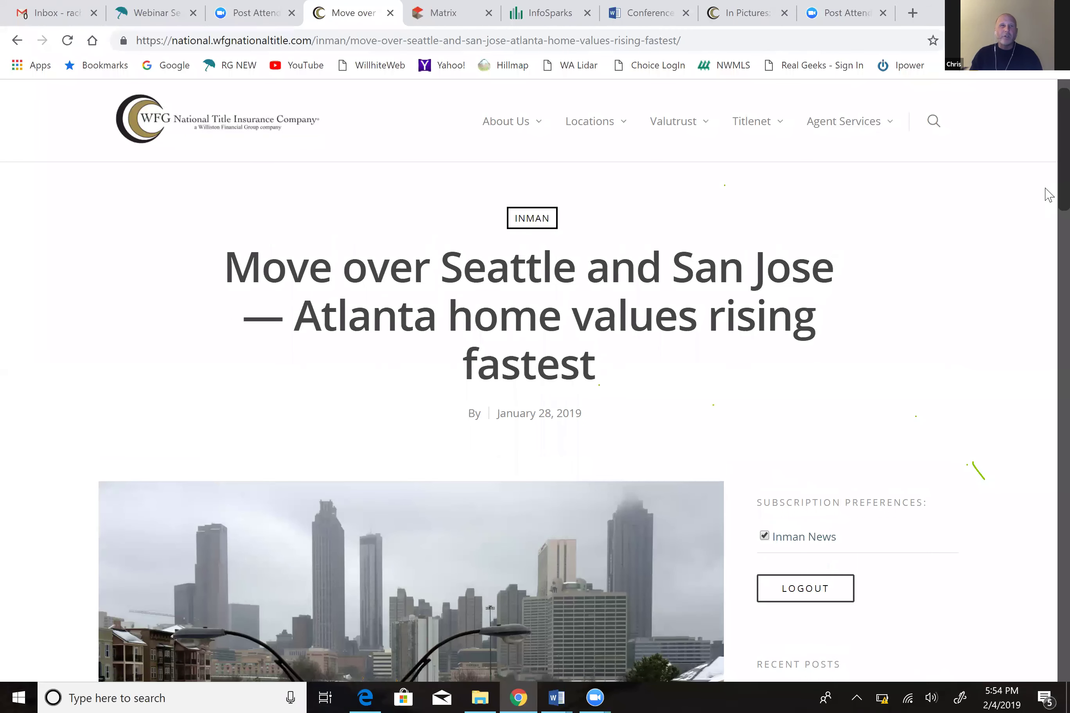
scroll(1049, 192, "down", 1)
scroll(1049, 195, "down", 1)
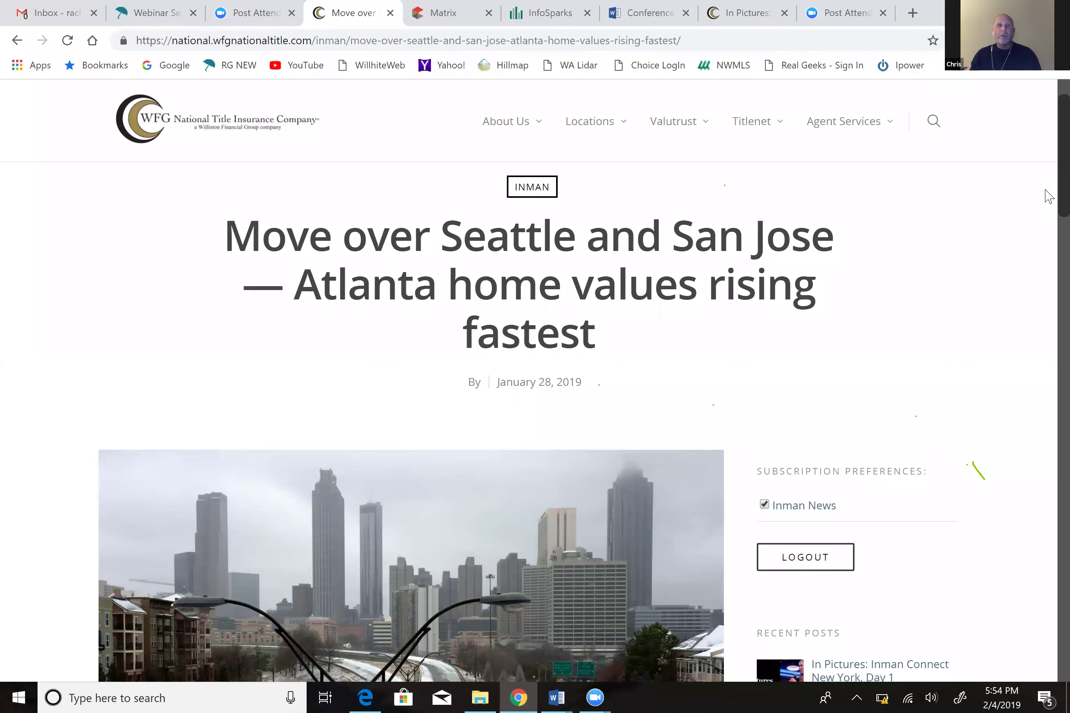
scroll(1049, 198, "down", 1)
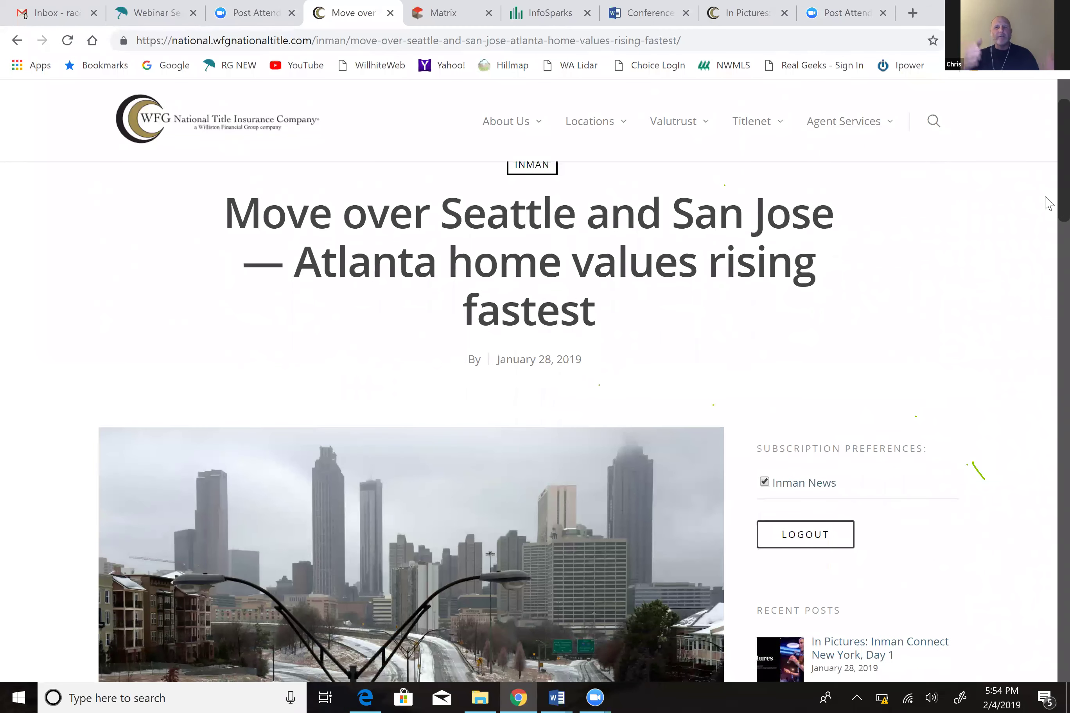
scroll(1049, 203, "down", 1)
scroll(1049, 204, "down", 1)
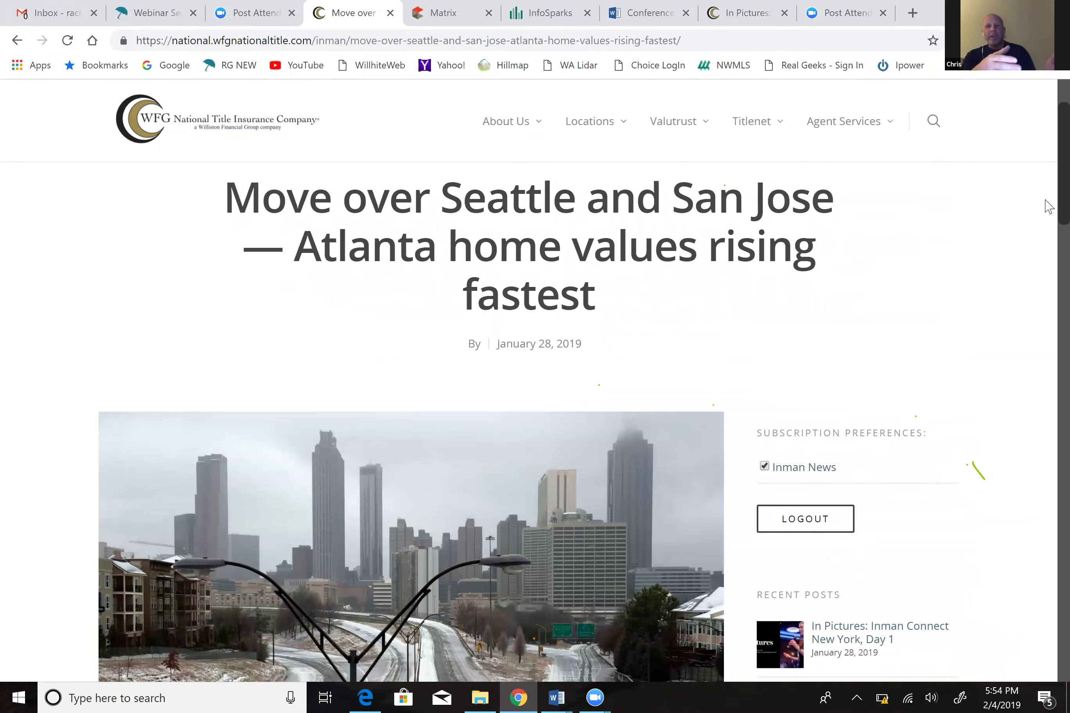
scroll(1049, 206, "down", 1)
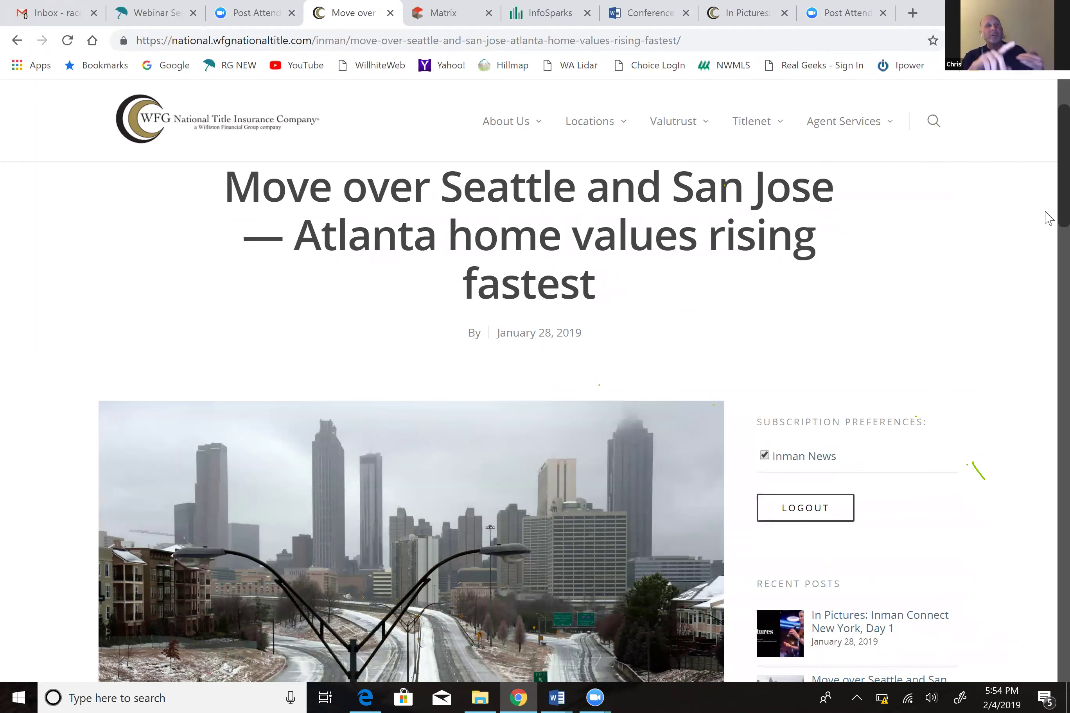
scroll(1046, 213, "down", 3)
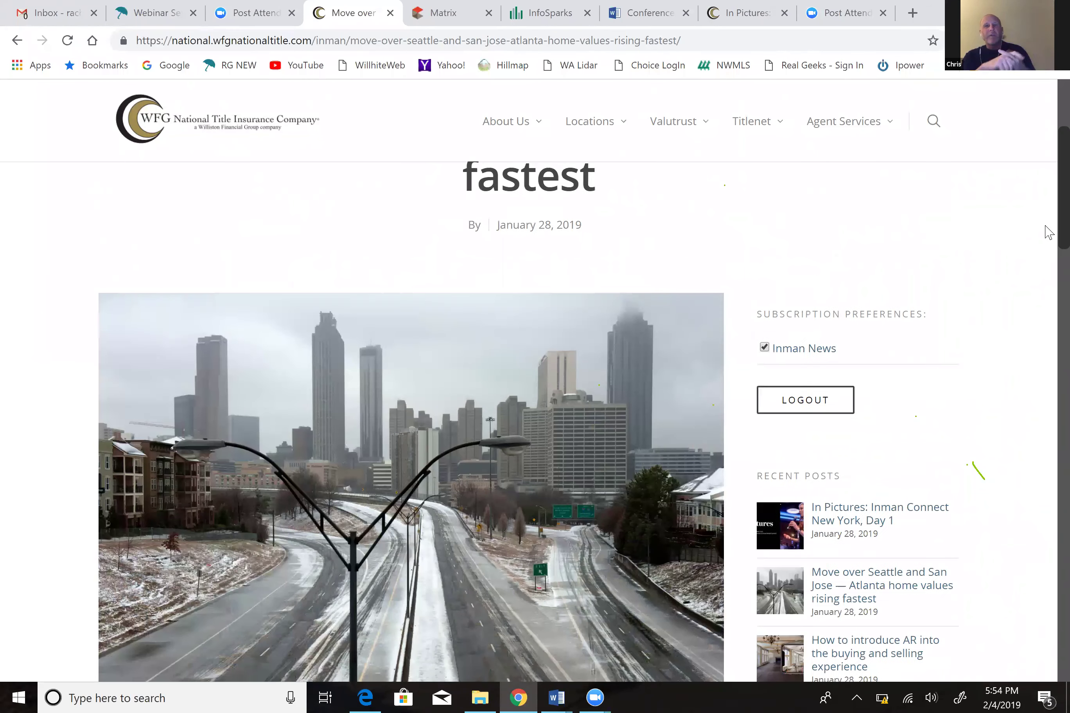
scroll(1049, 264, "down", 1)
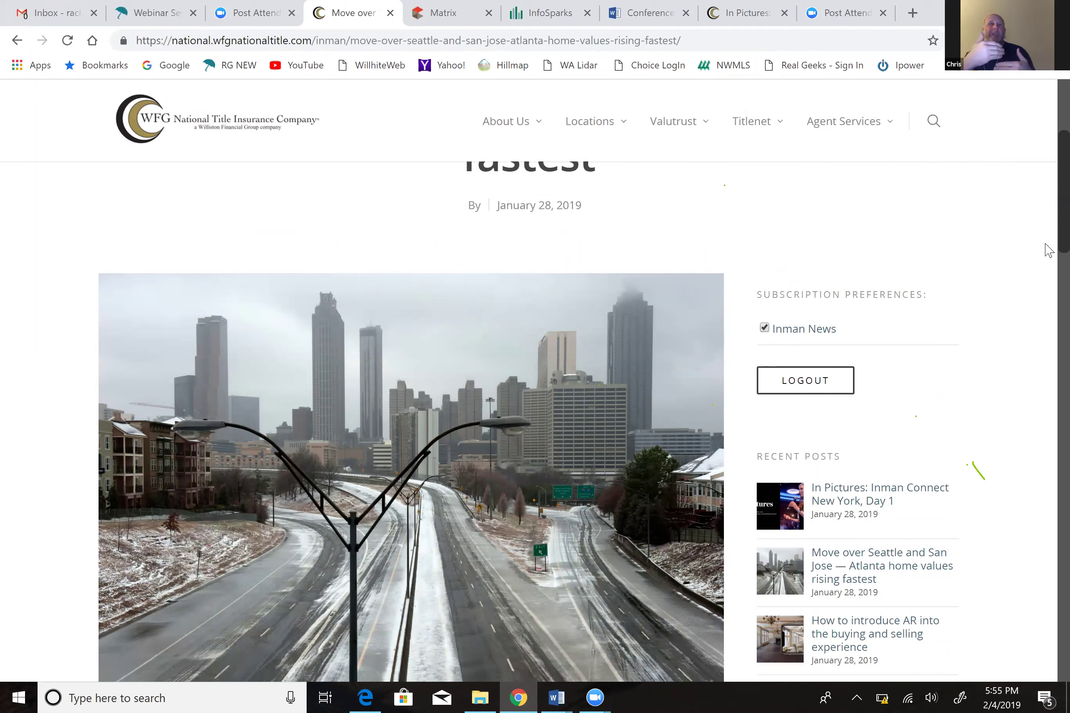
scroll(1049, 242, "down", 3)
scroll(1049, 257, "down", 3)
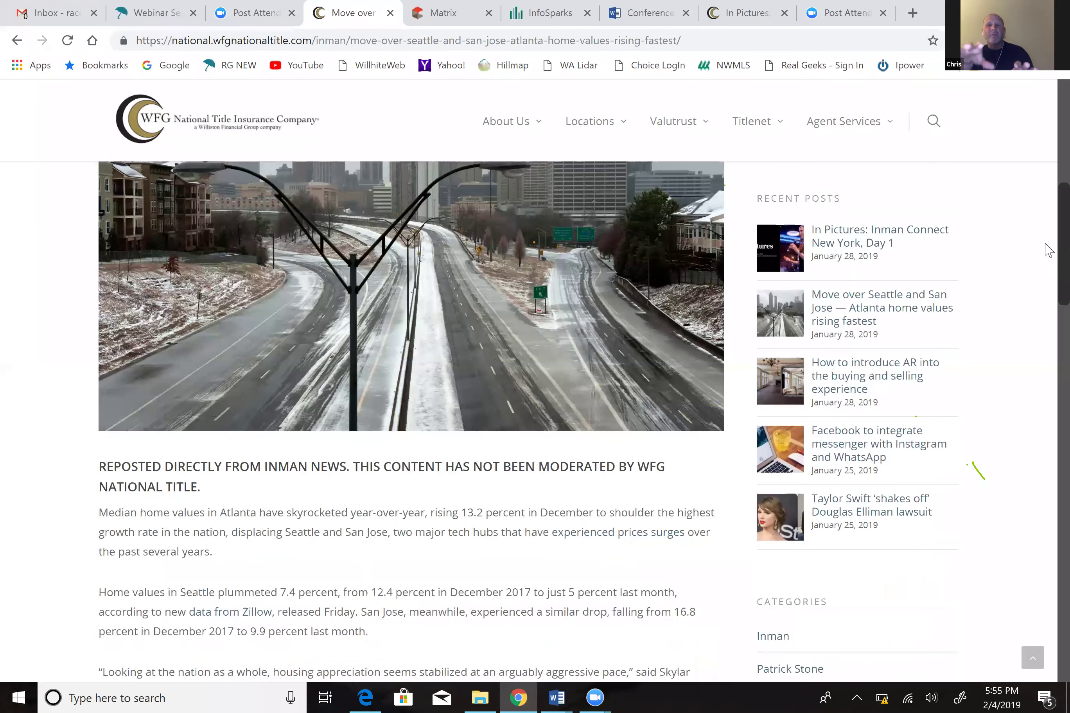
scroll(1049, 251, "up", 1)
scroll(1049, 222, "up", 1)
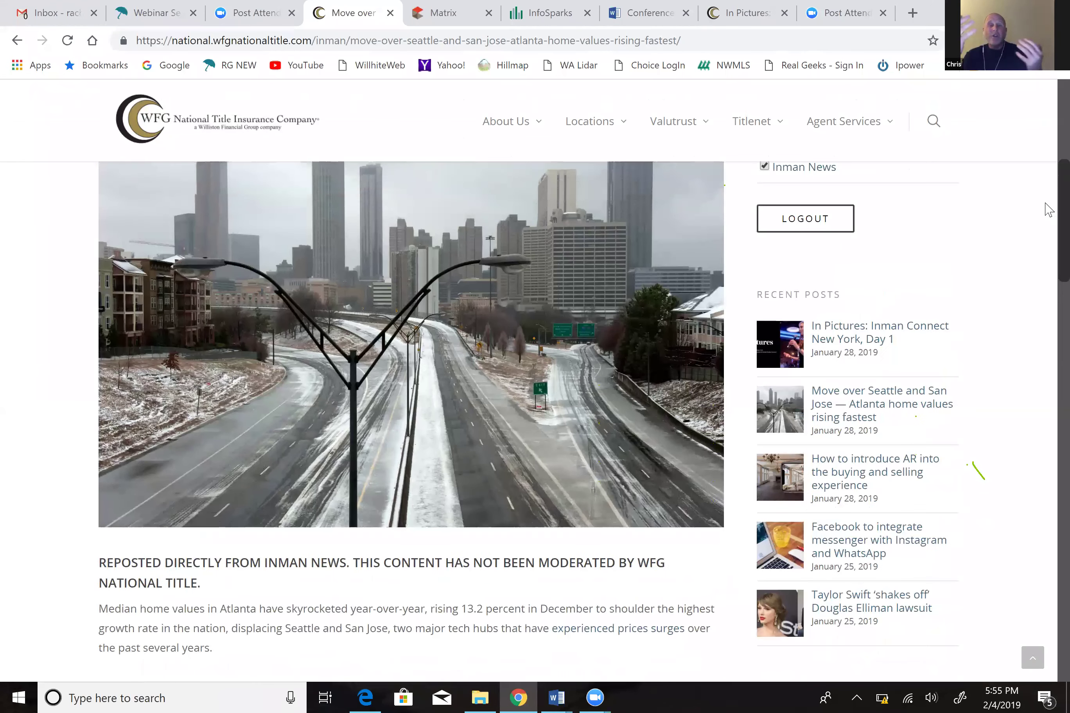
scroll(788, 375, "up", 3)
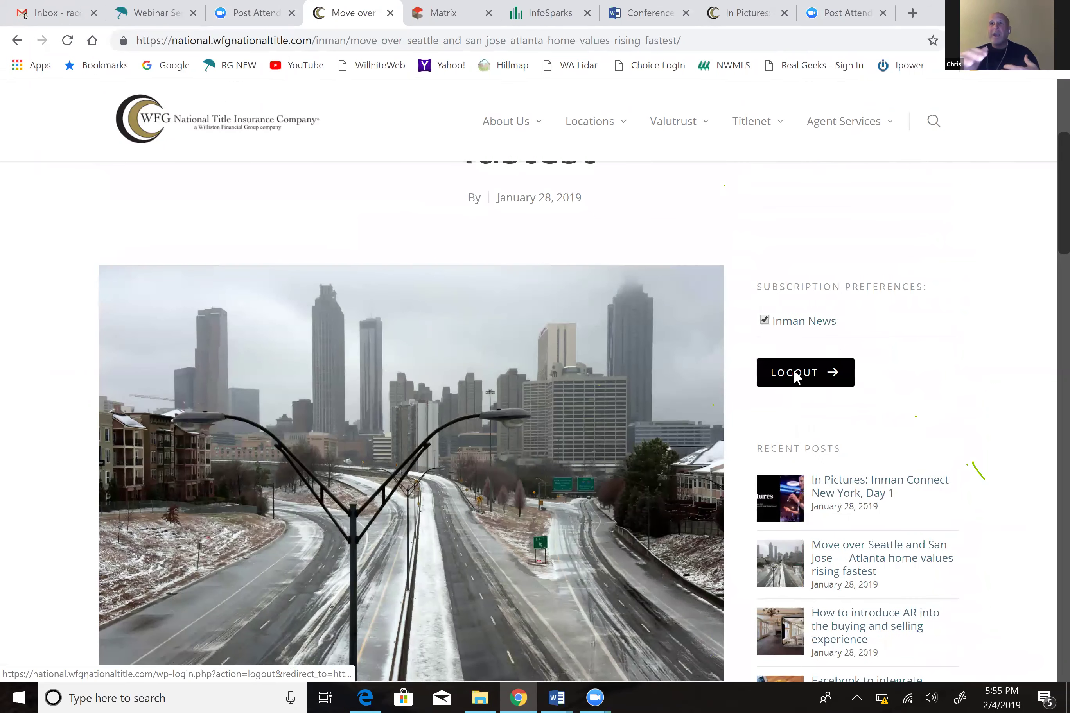
- Log out of the WFG account and scroll to the Register Now box
left_click(795, 372)
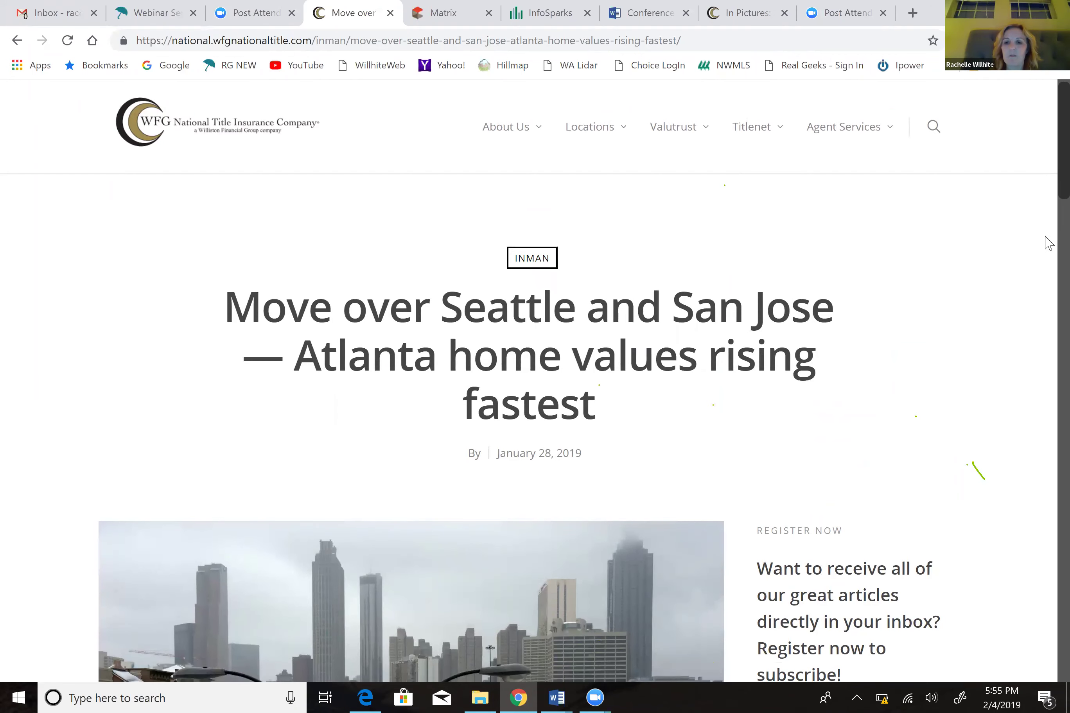
scroll(1047, 243, "down", 8)
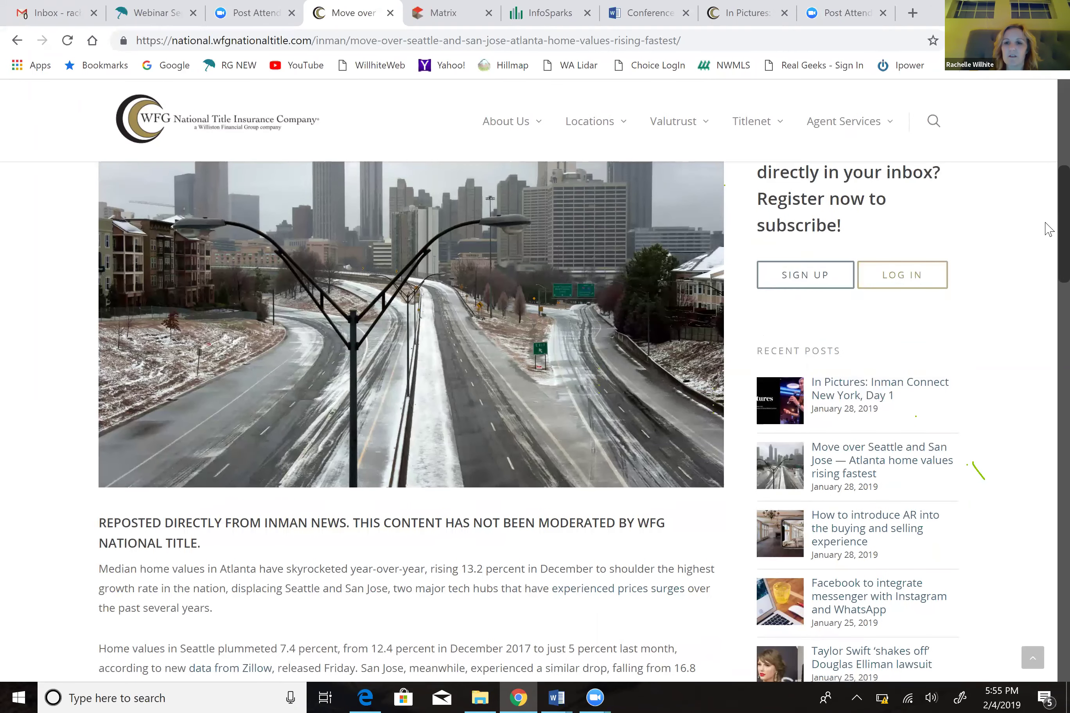
scroll(1044, 228, "up", 3)
scroll(829, 382, "down", 1)
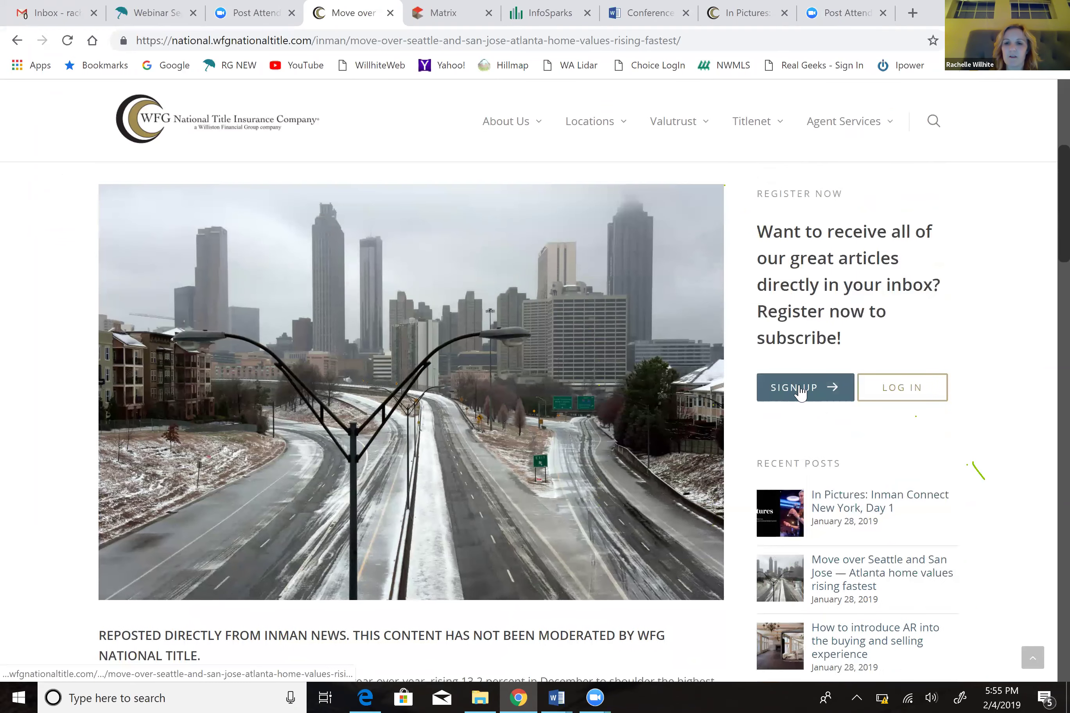
- Open and dismiss the weekly recap sign-up form, bringing up the email login form
left_click(800, 392)
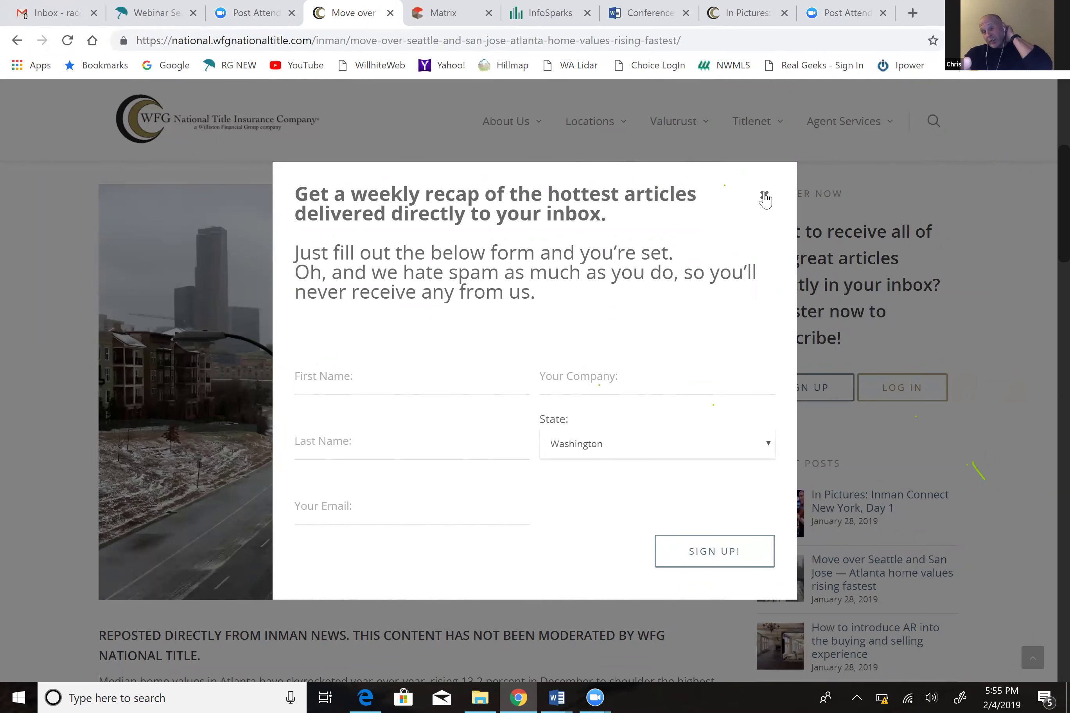
left_click(921, 387)
left_click(907, 388)
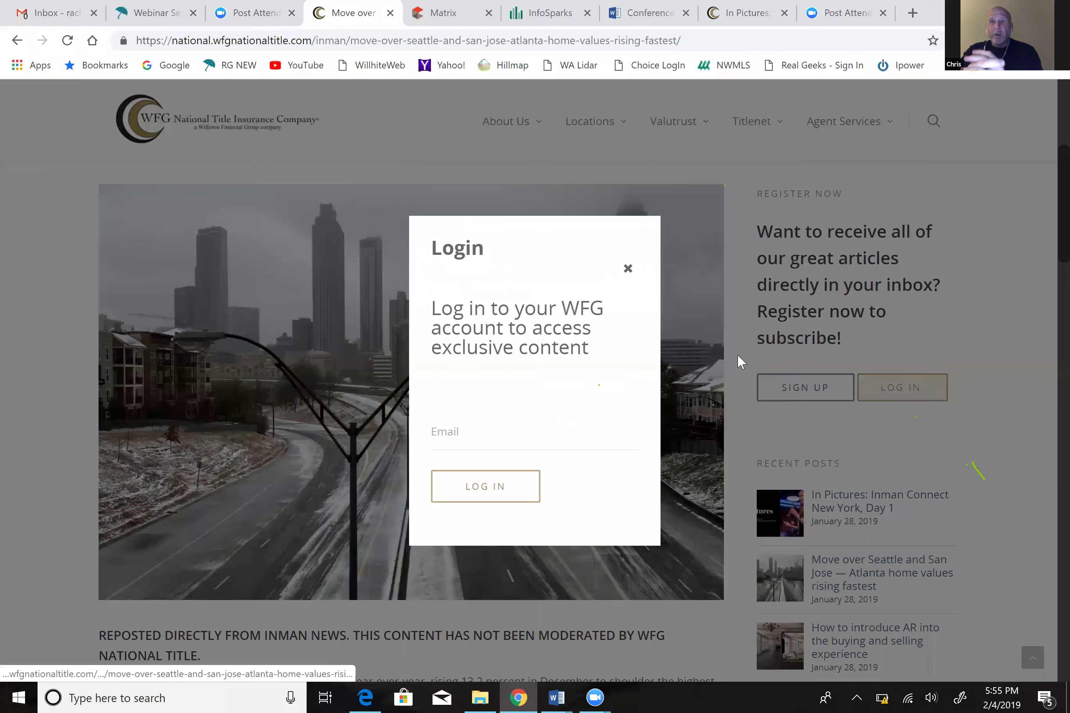
- Request an emailed login link with the saved account email, then go to Gmail
left_click(472, 435)
type("ra")
left_click(490, 469)
left_click(484, 488)
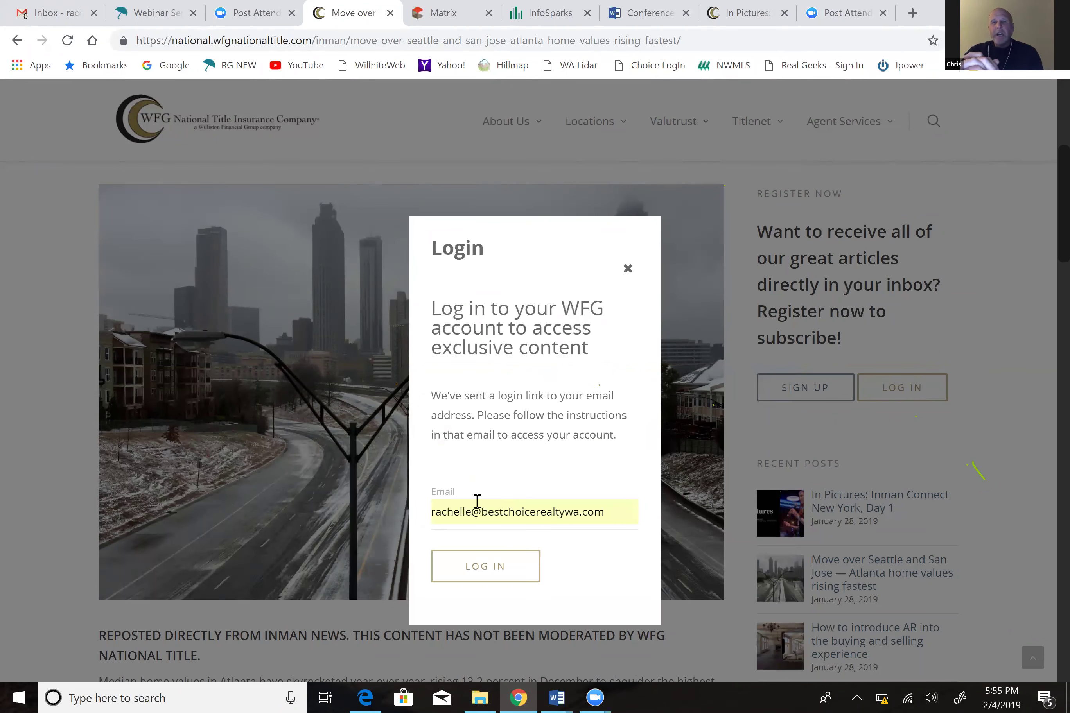
left_click(496, 559)
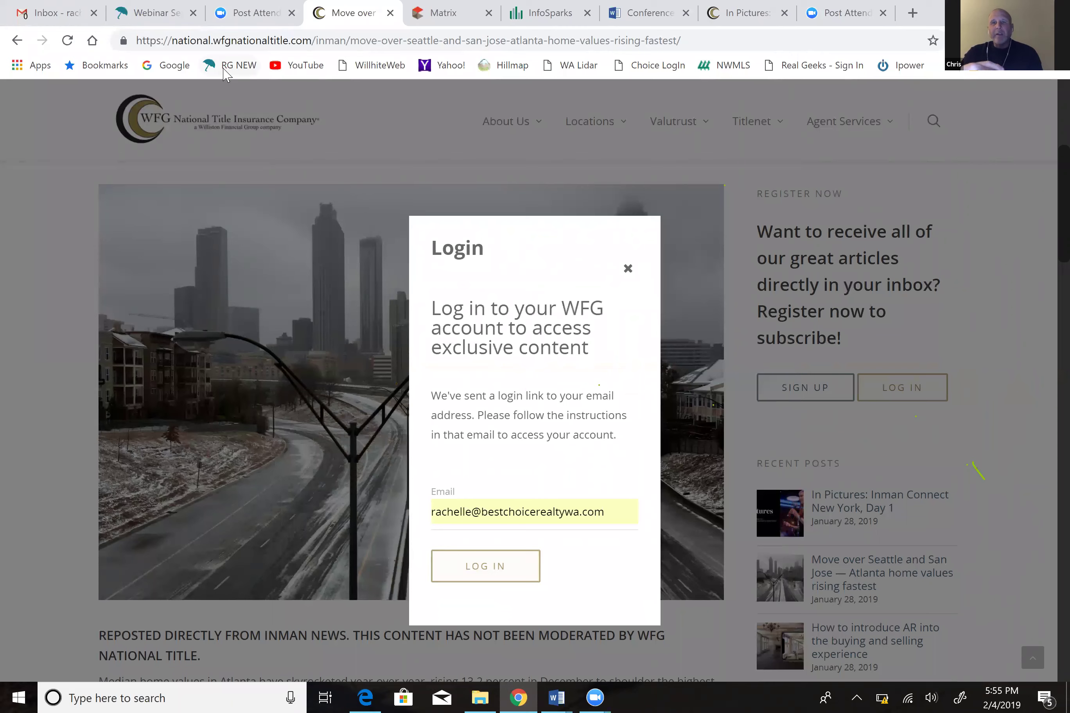
left_click(49, 13)
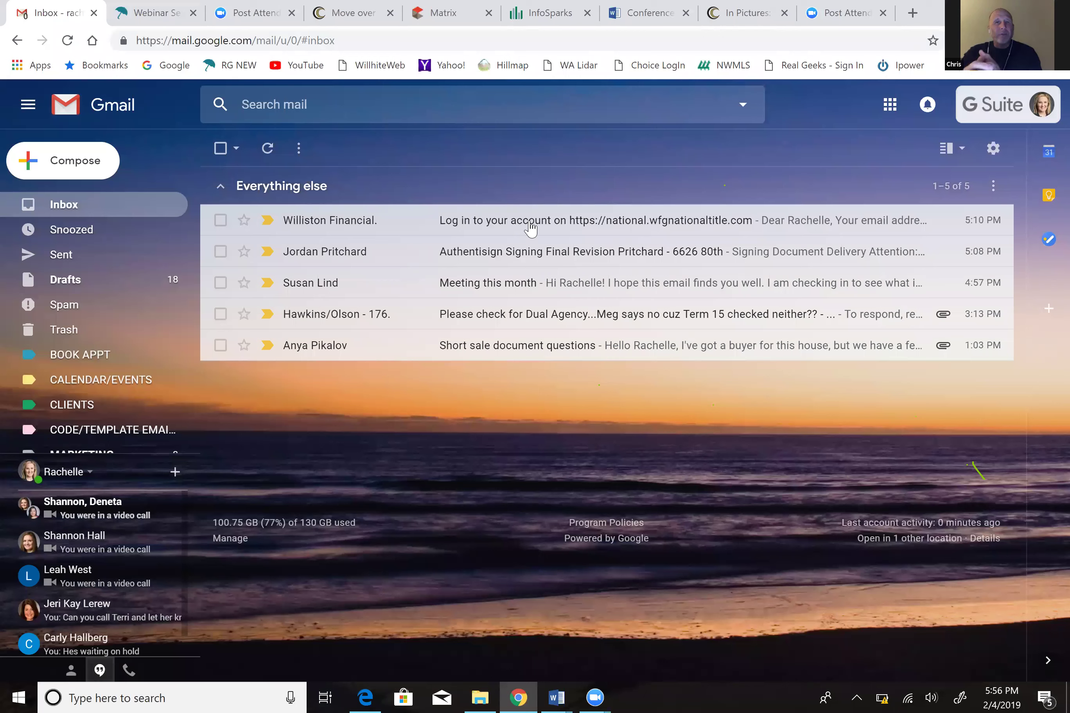
- Open the Williston Financial 'Log in to your account' email in Gmail
left_click(486, 225)
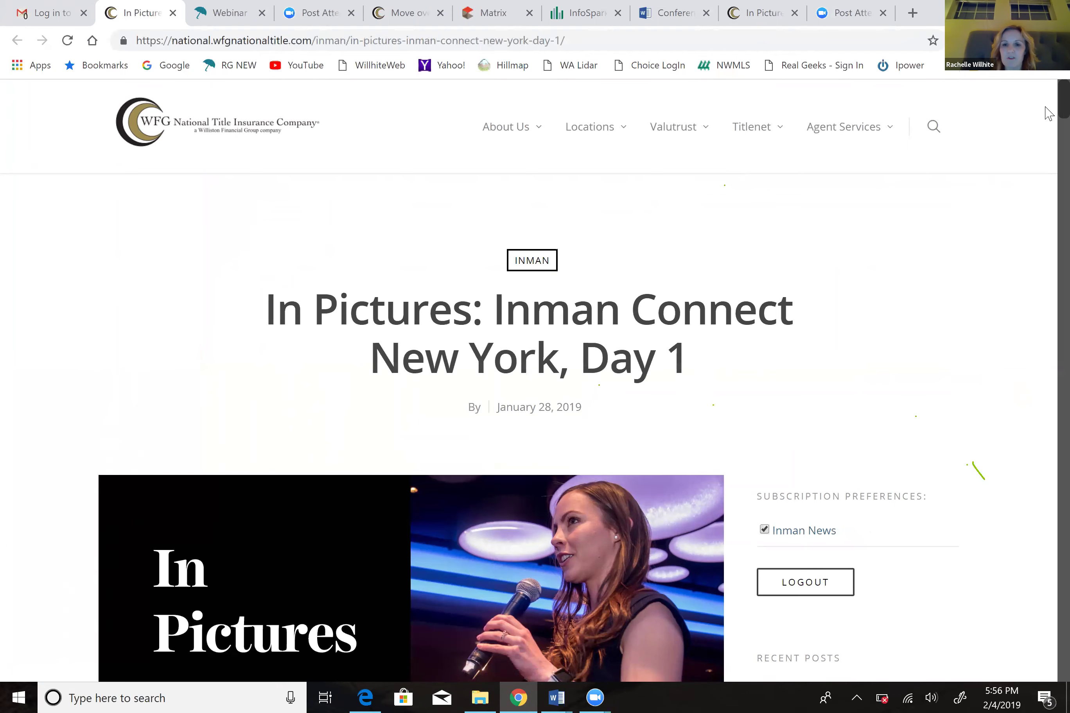
scroll(1049, 144, "down", 10)
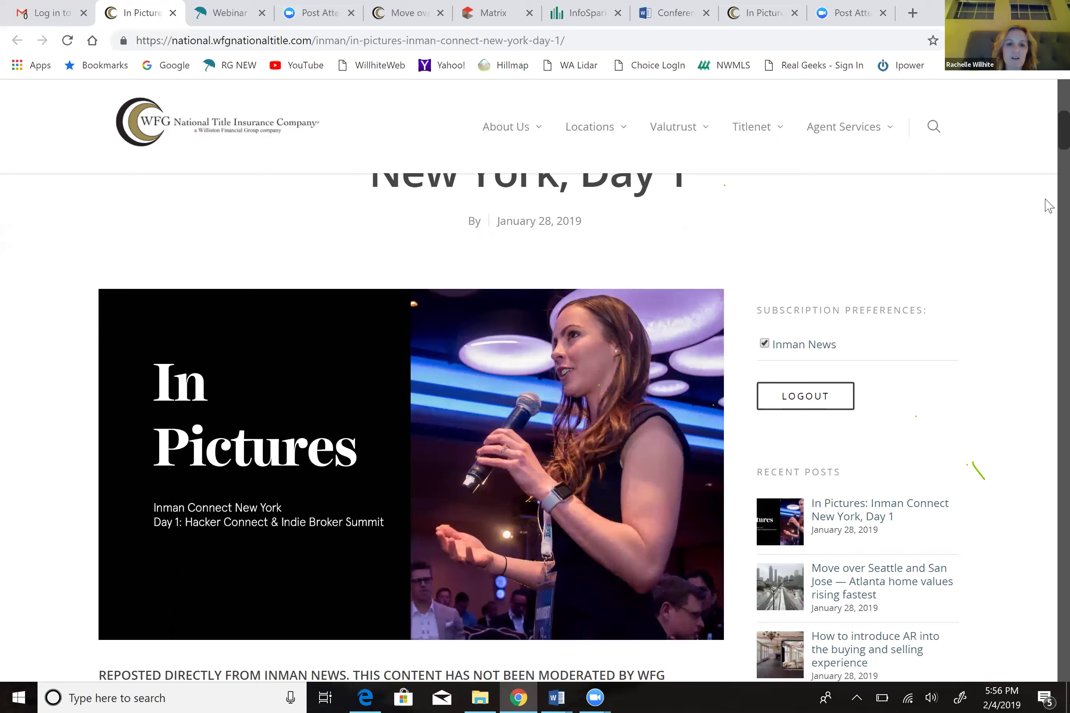
scroll(1049, 206, "down", 15)
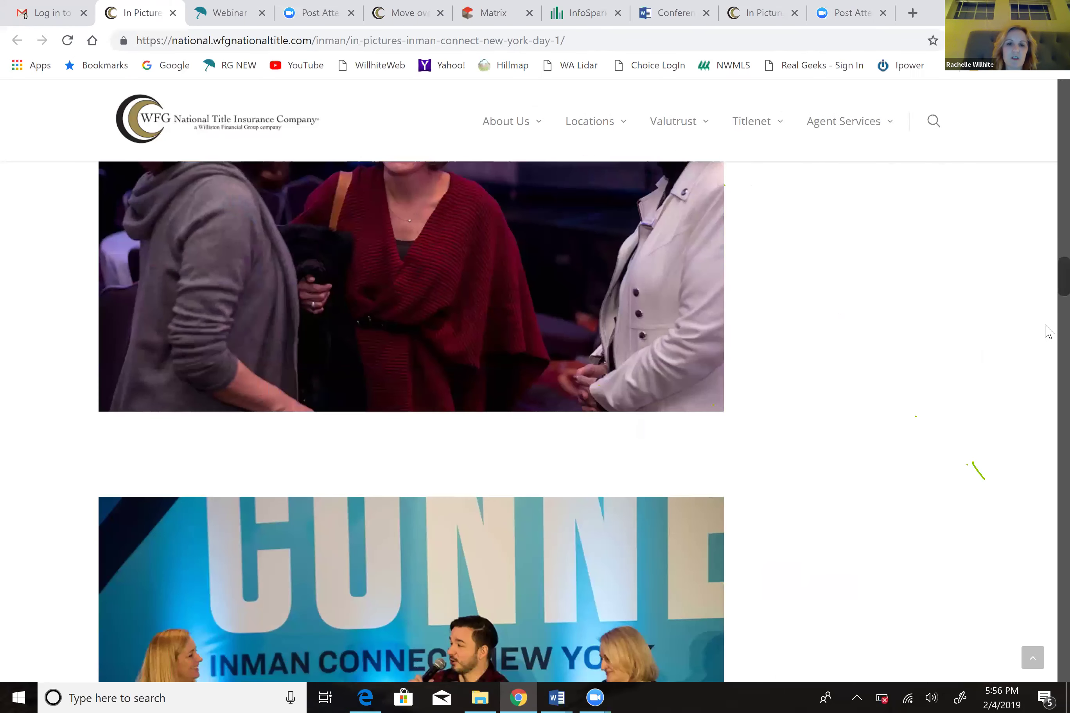
scroll(1049, 335, "down", 20)
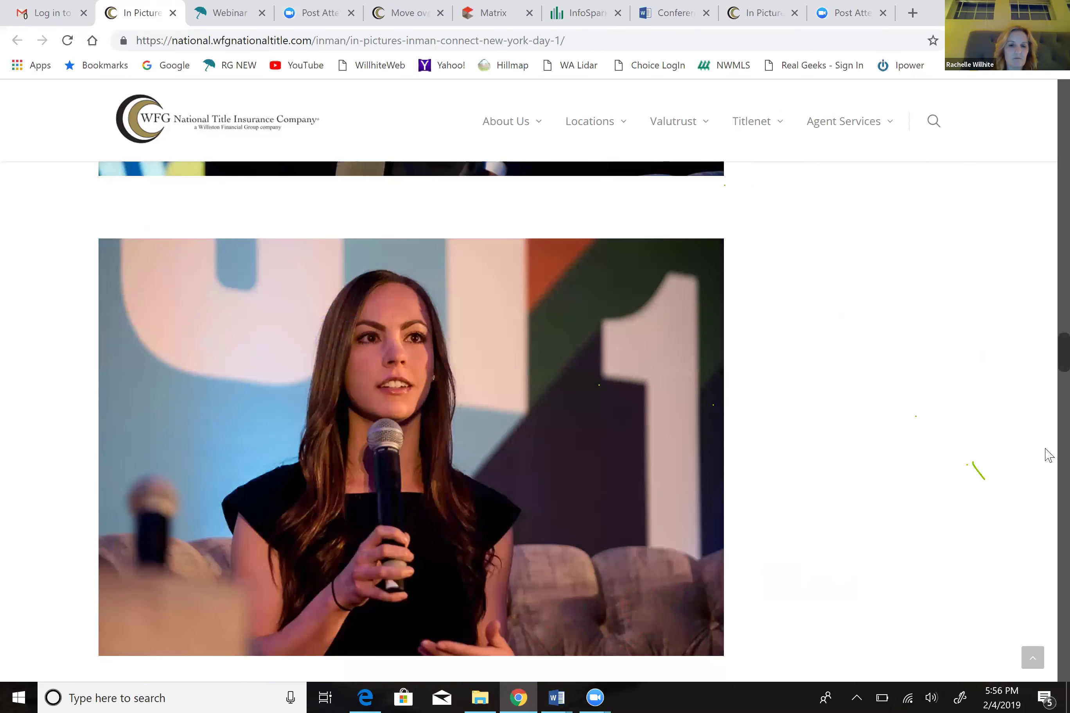
scroll(1049, 194, "up", 5)
scroll(1049, 127, "up", 20)
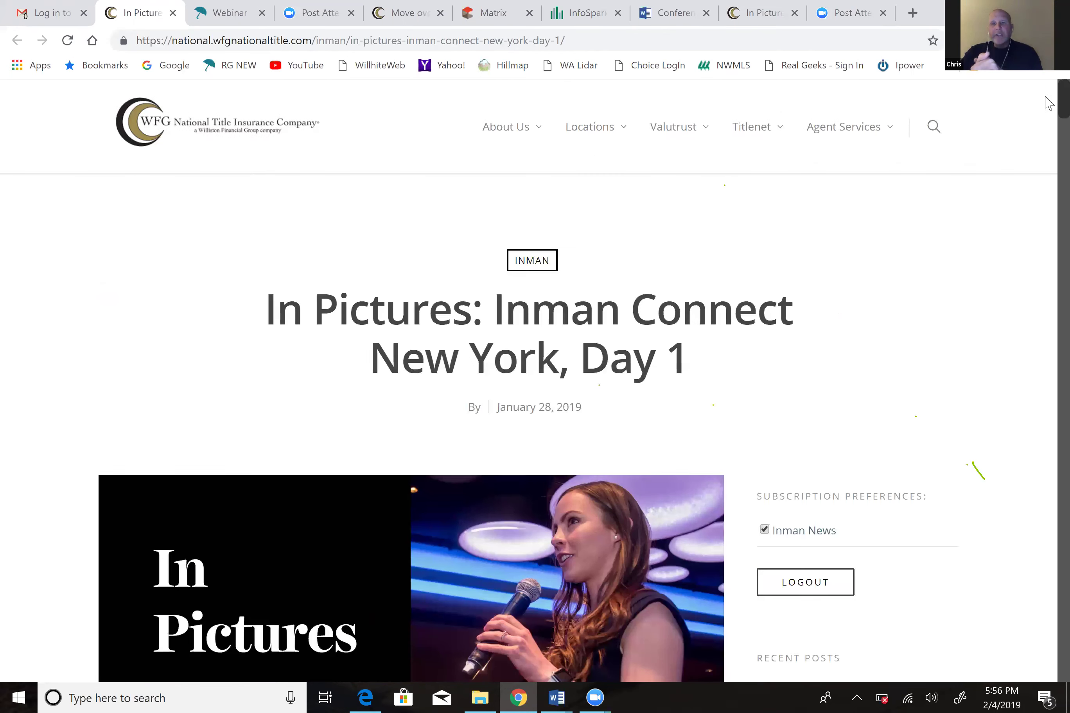
scroll(1049, 127, "down", 1)
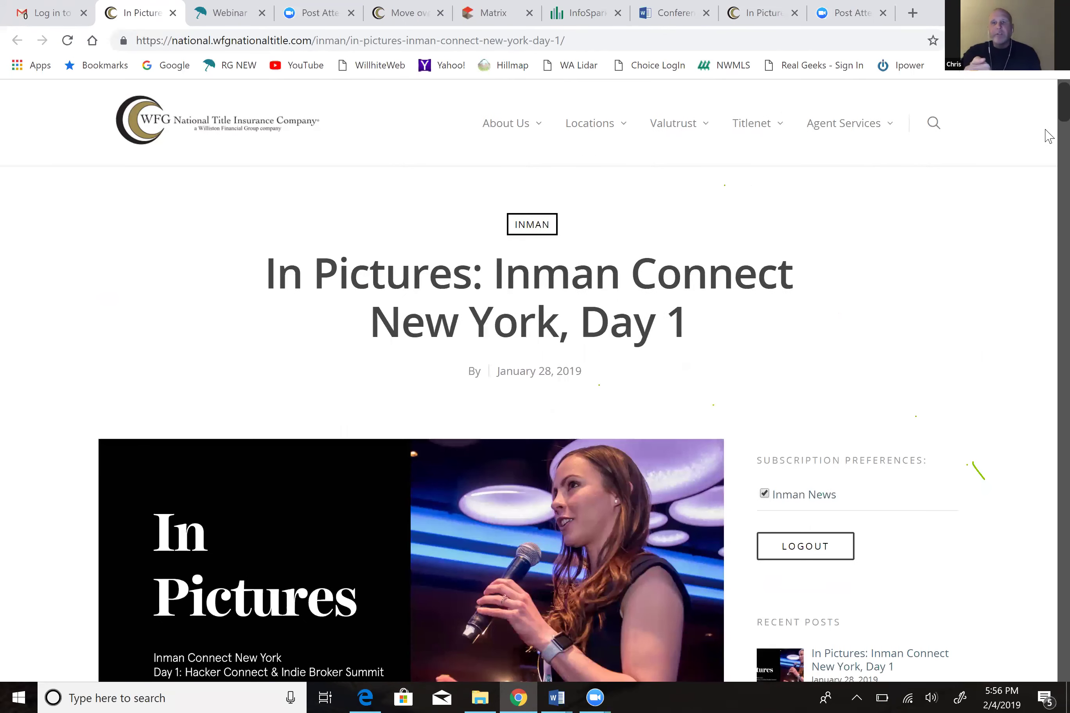
scroll(1049, 133, "down", 6)
scroll(1049, 137, "down", 1)
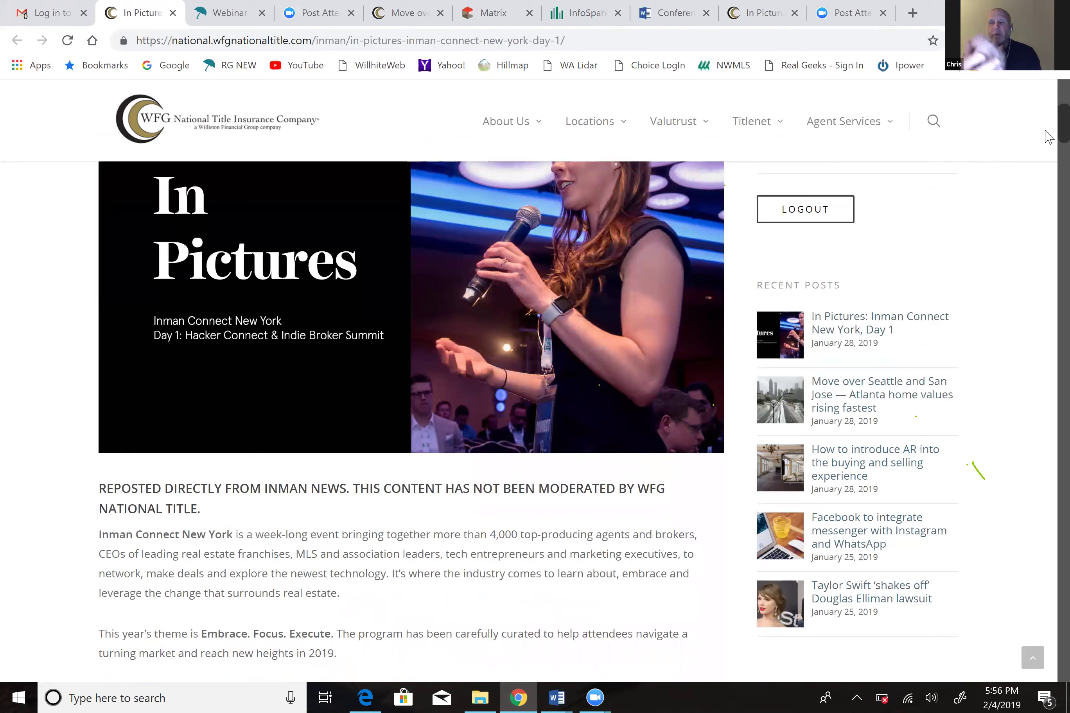
scroll(1049, 137, "up", 1)
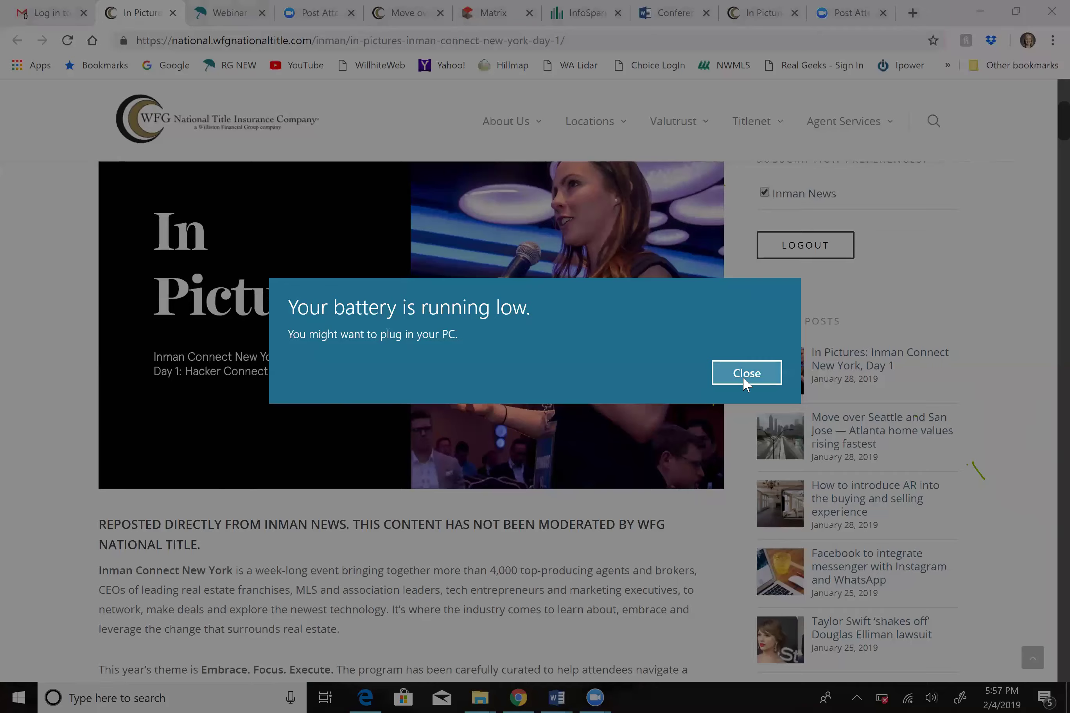
- Close the Windows low-battery notification covering the In Pictures article
left_click(746, 383)
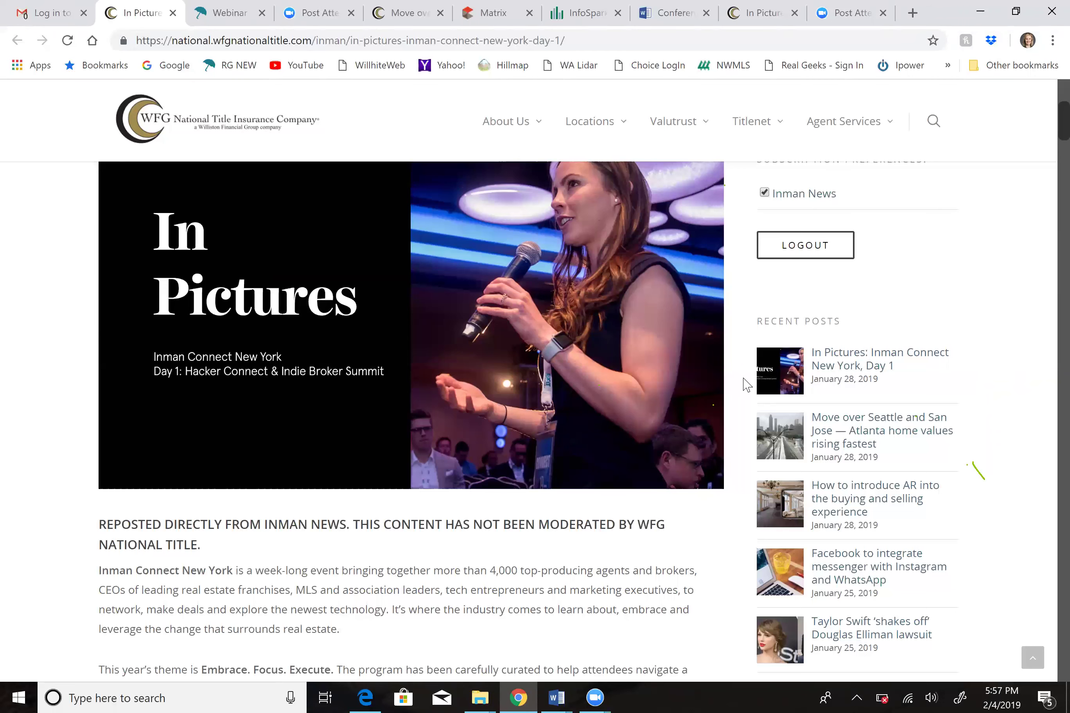